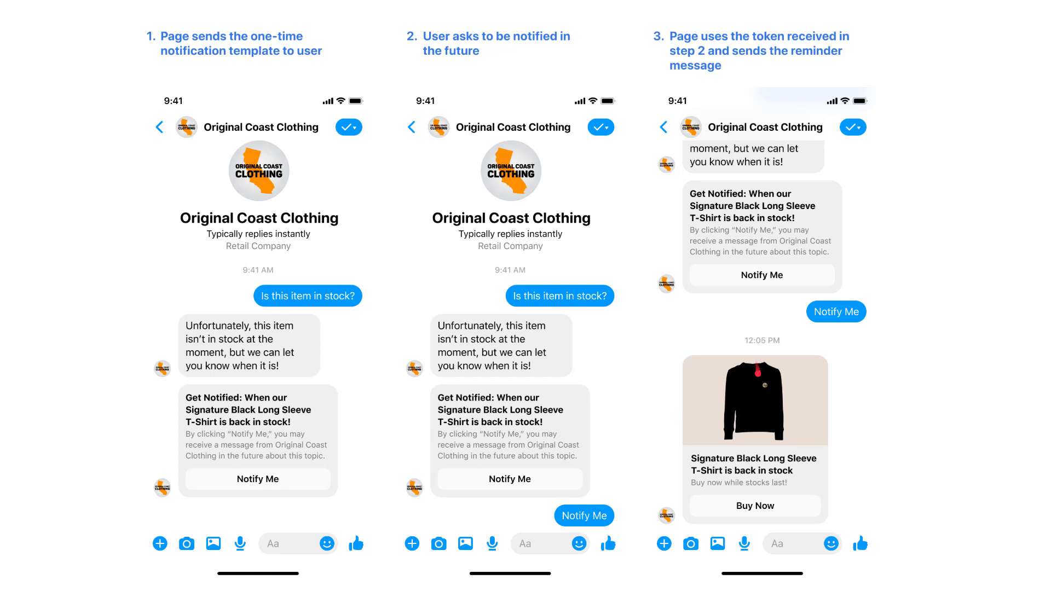
key("Right")
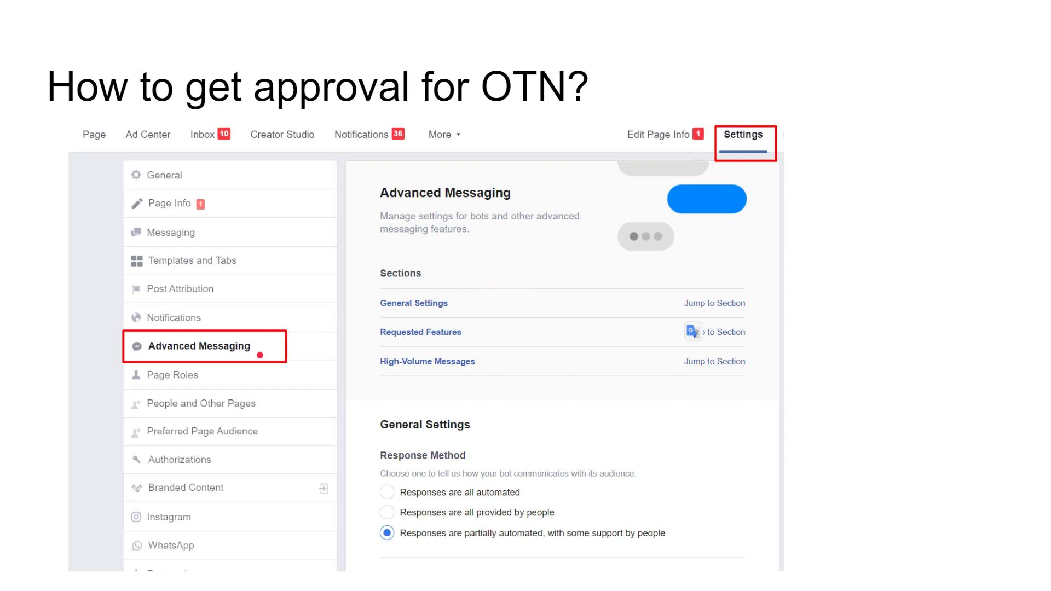
key("Right")
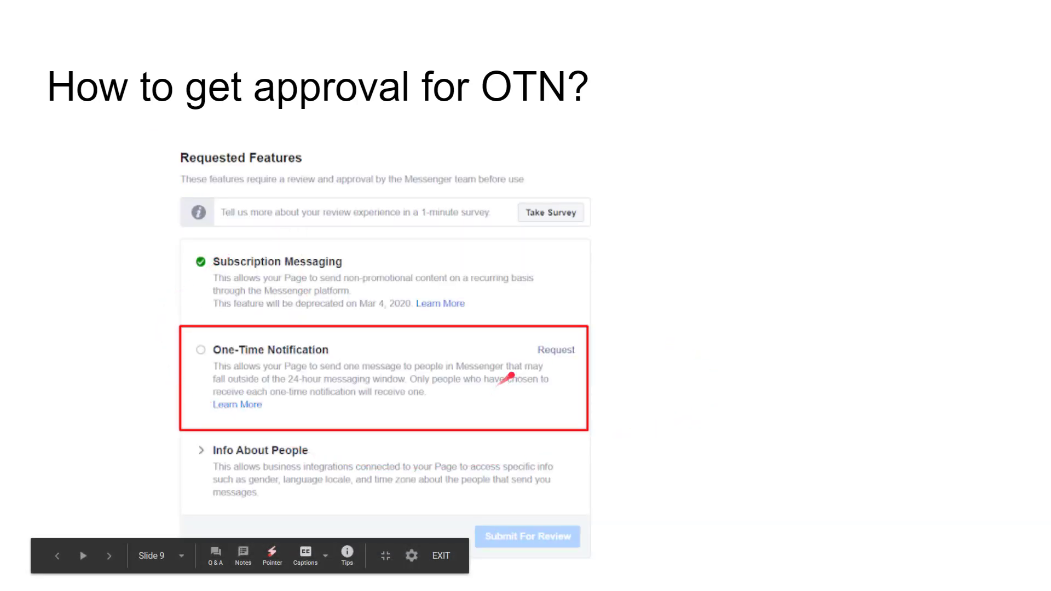
key("Right")
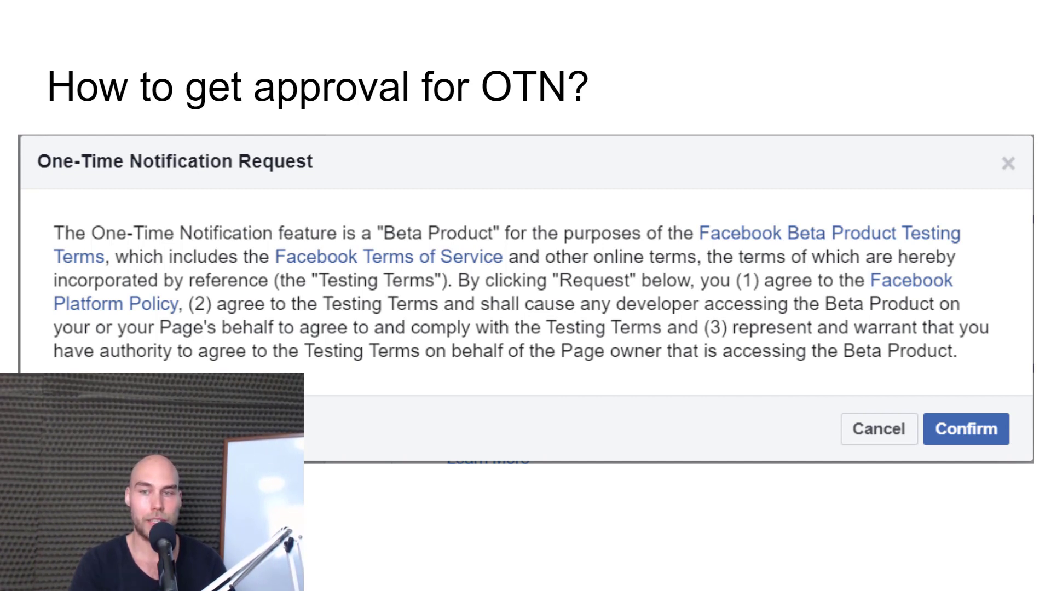
key("Right")
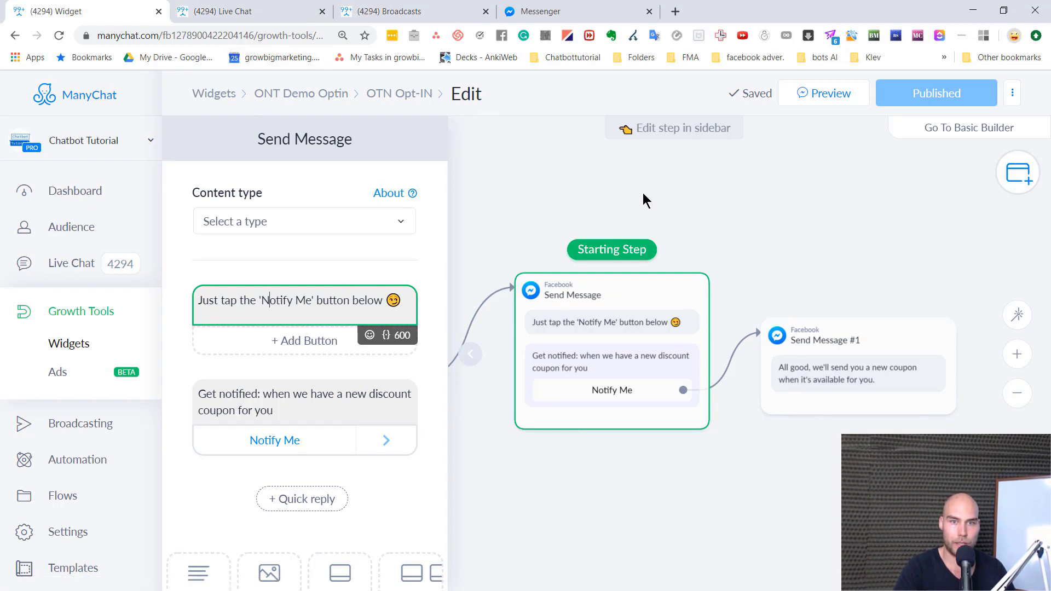
Set the content type of the starting Send Message step to Other.
left_click(399, 222)
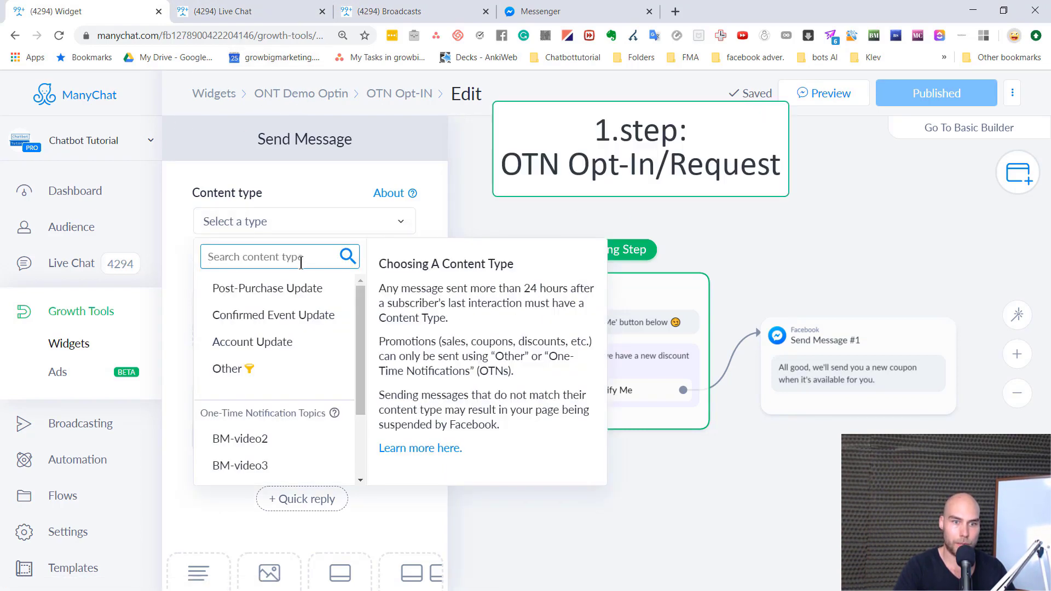
left_click(287, 370)
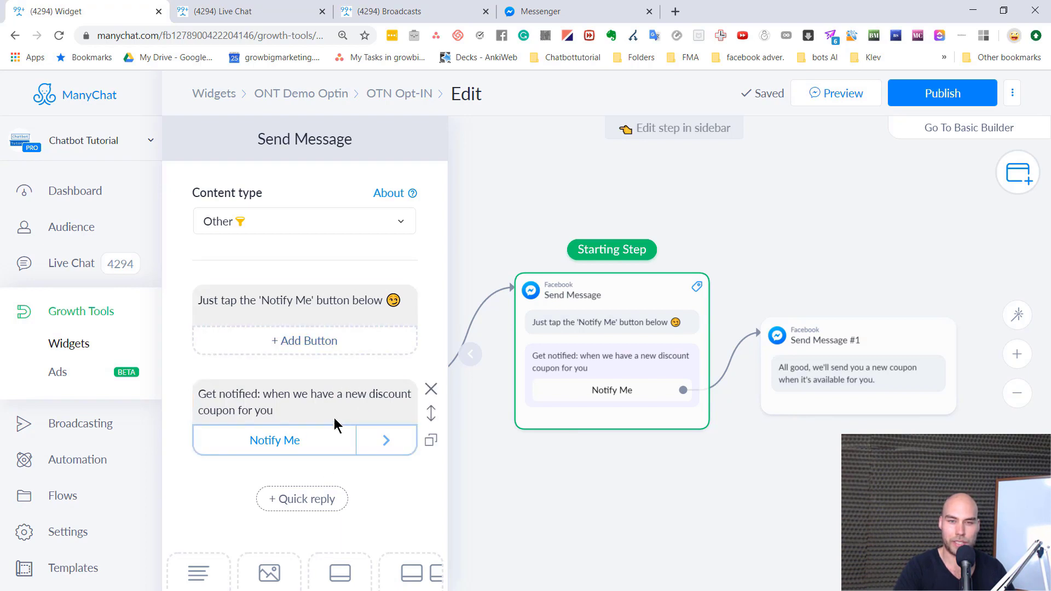
Examine how the first text message of the starting step points to the 'Notify Me' button.
left_click(279, 390)
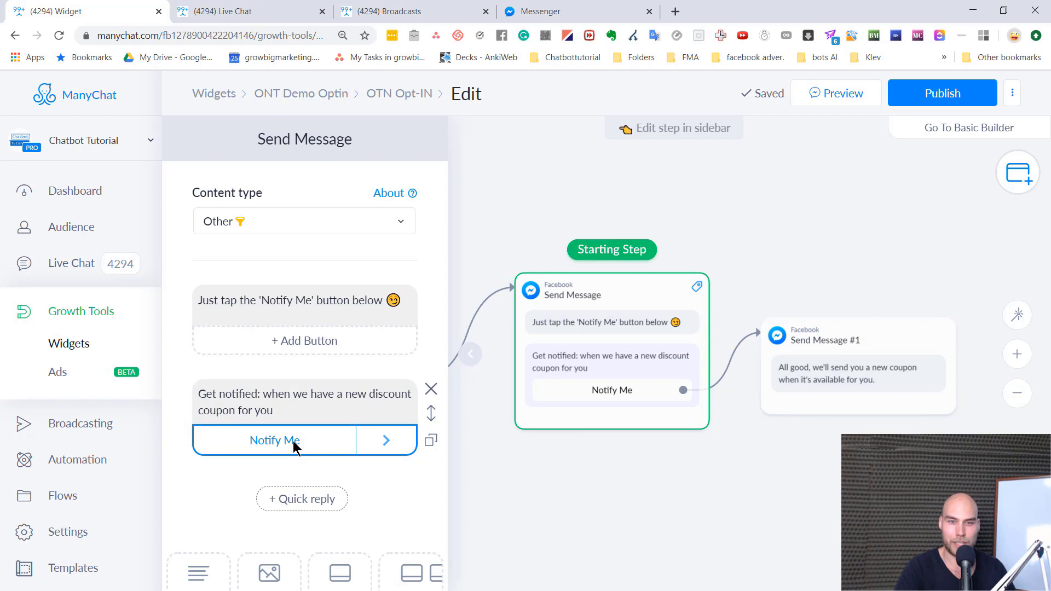
double_click(247, 300)
left_click_drag(261, 299, 312, 300)
left_click(312, 300)
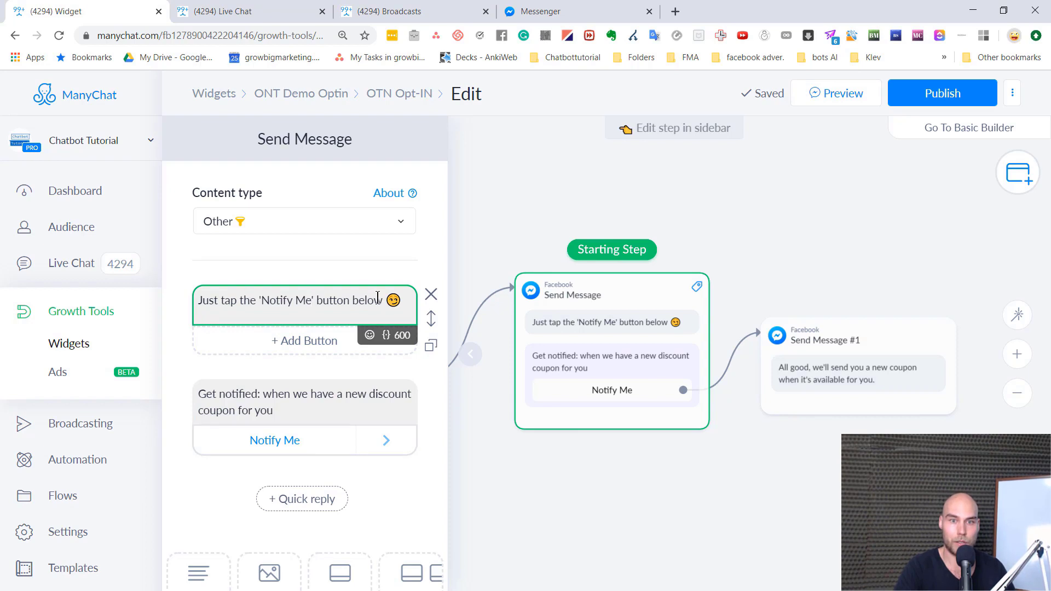
left_click(295, 300)
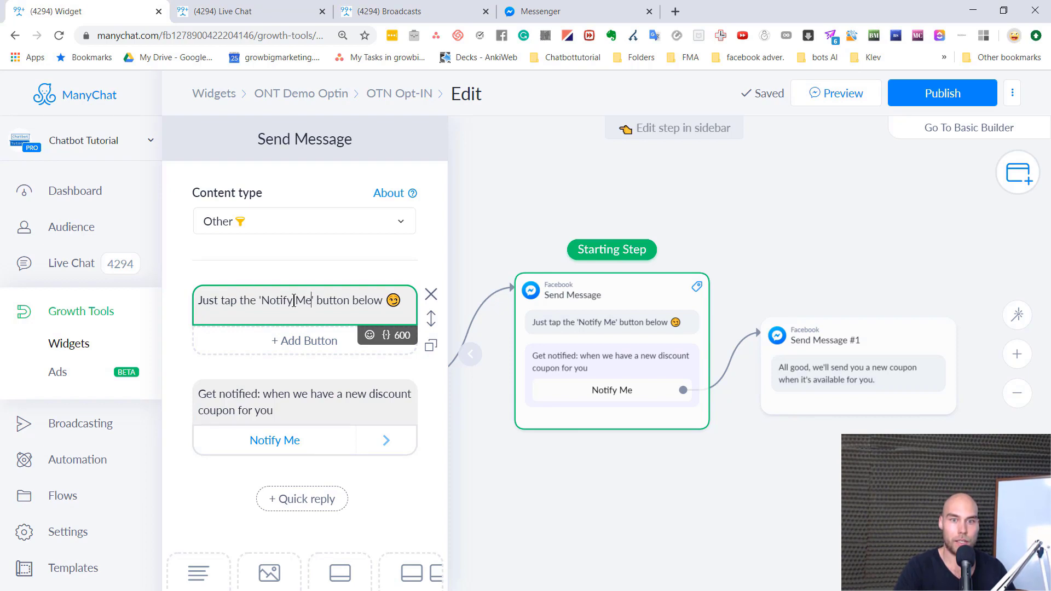
left_click_drag(259, 300, 311, 301)
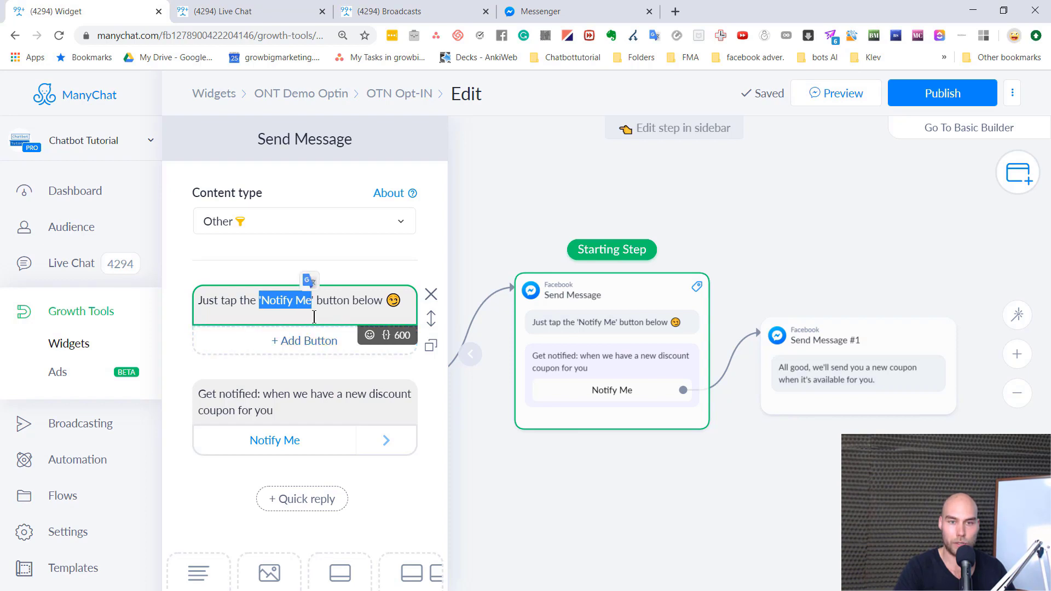
left_click(314, 316)
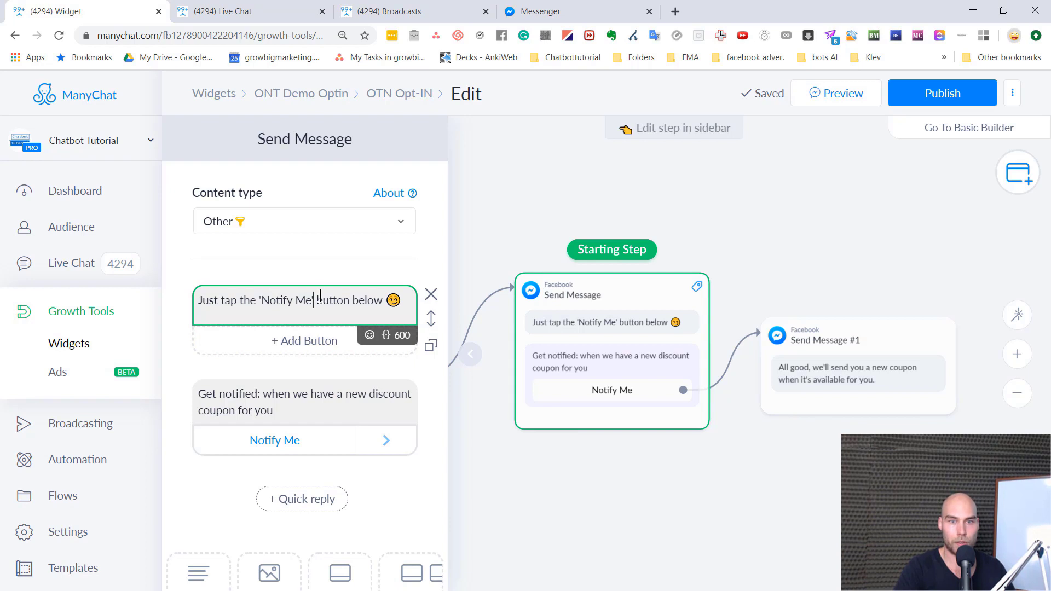
mouse_move(322, 300)
left_mouse_down()
mouse_move(260, 293)
mouse_move(314, 295)
left_mouse_up()
left_click(288, 294)
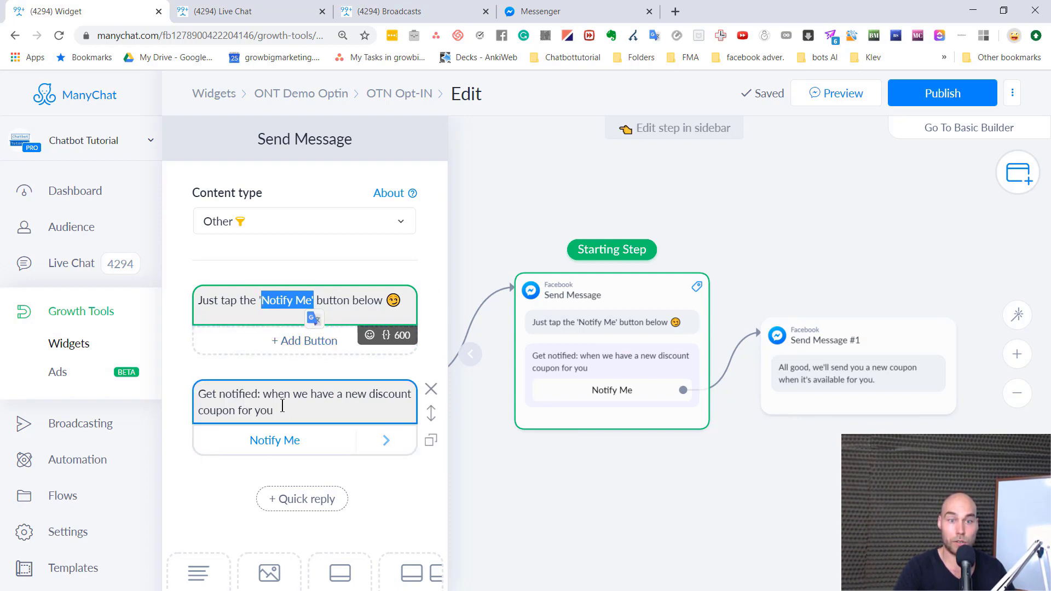
scroll(263, 355, "down", 3)
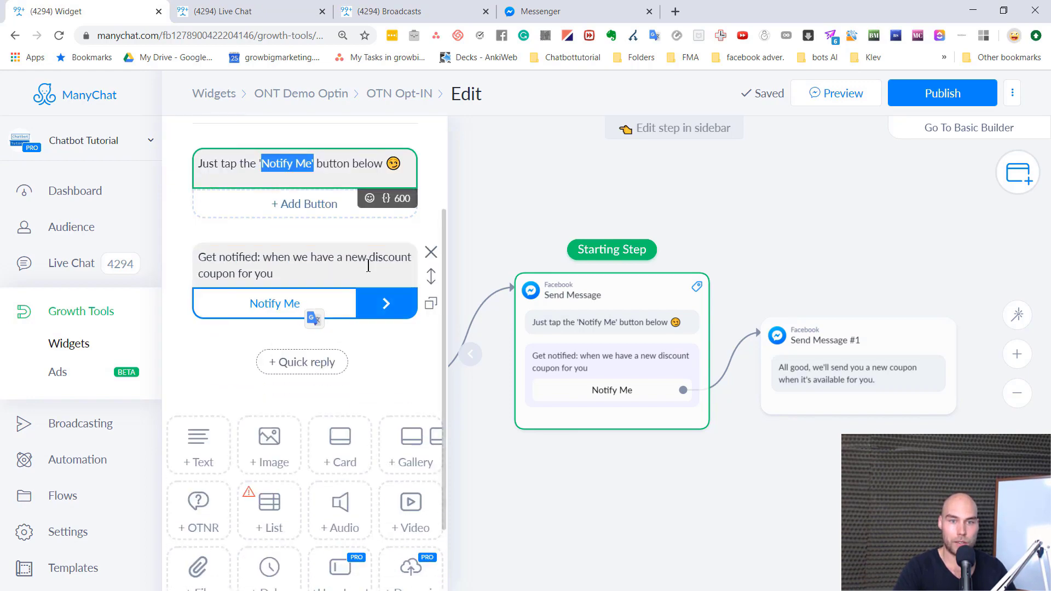
scroll(317, 306, "down", 2)
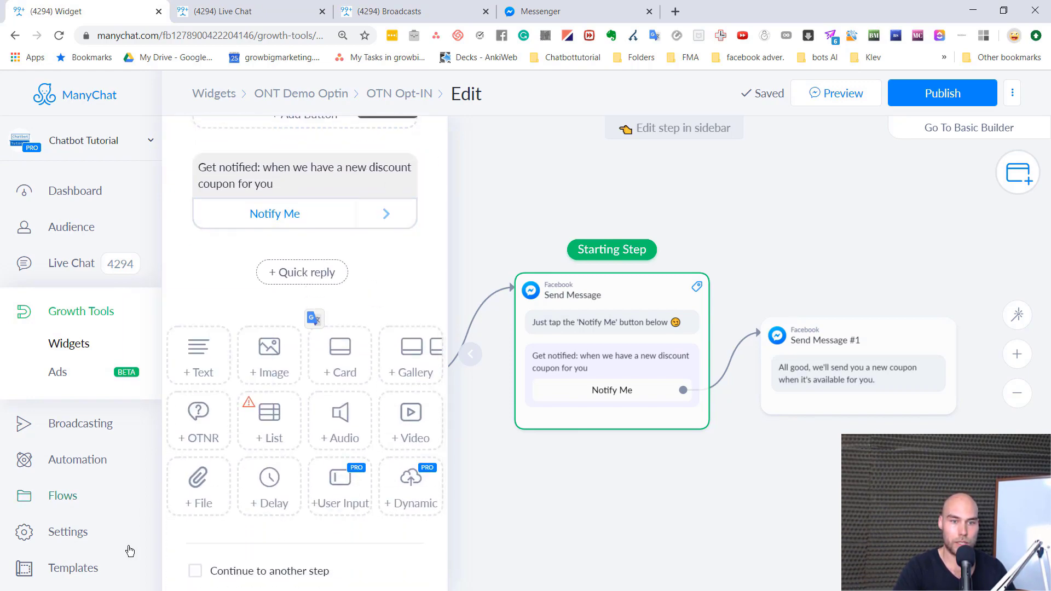
left_click(198, 424)
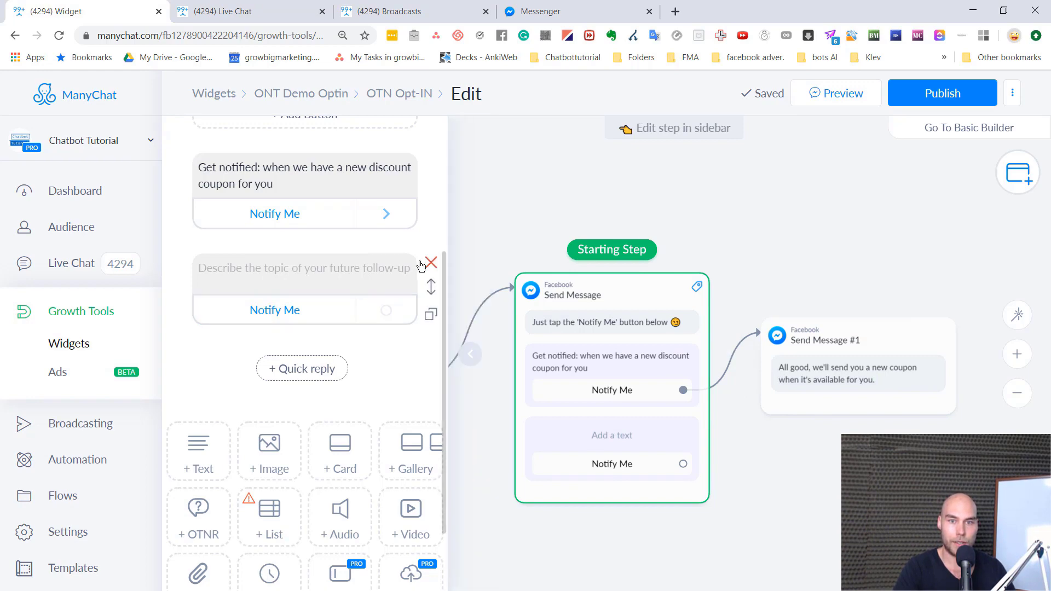
left_click(431, 262)
Assign the topic otn-demo to the existing One-Time Notification Request in the starting step.
left_click(257, 169)
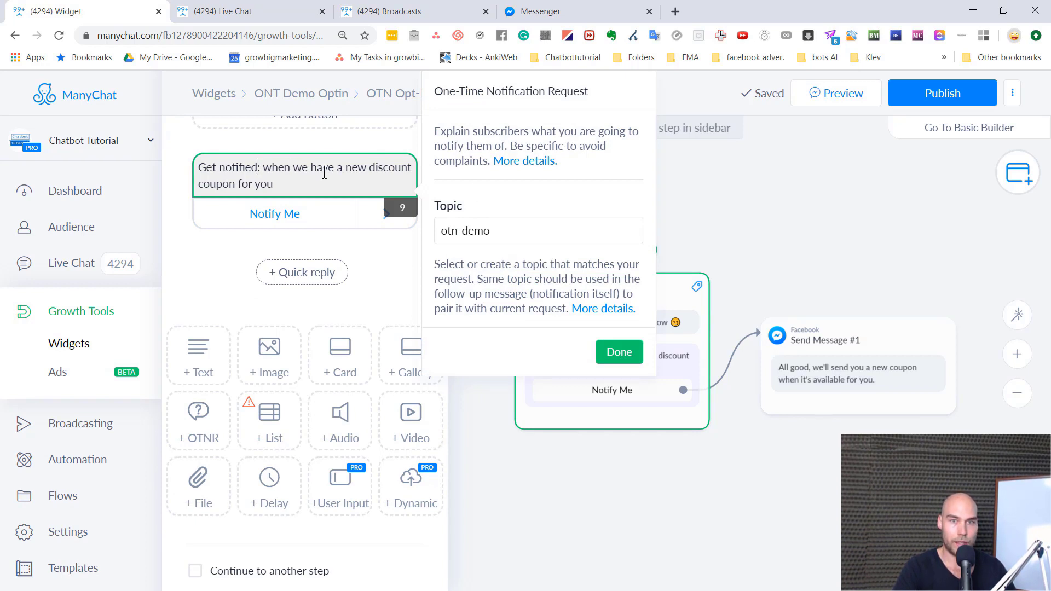
scroll(324, 173, "up", 2)
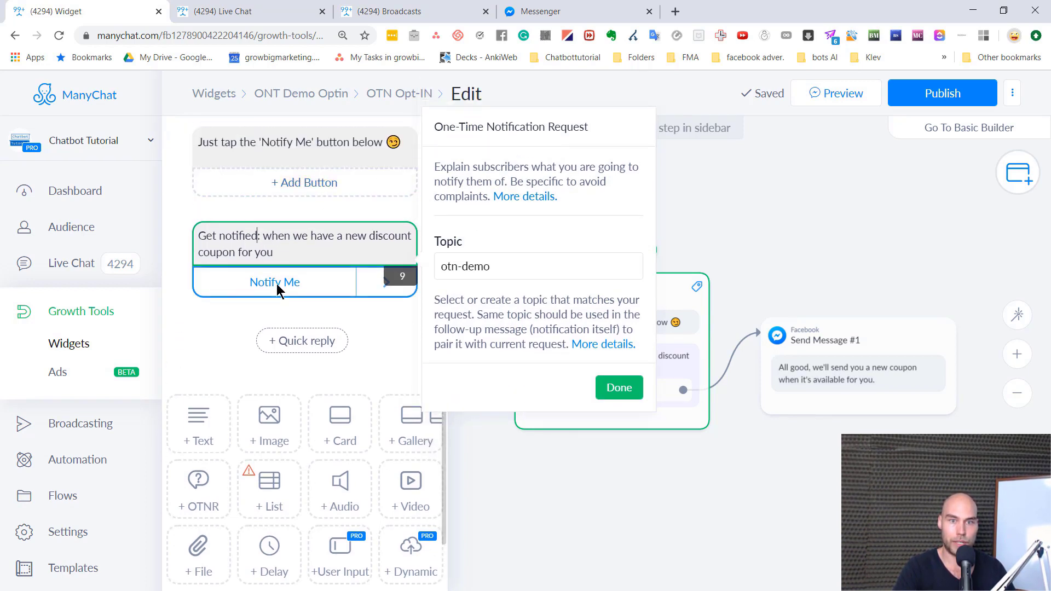
left_click(508, 266)
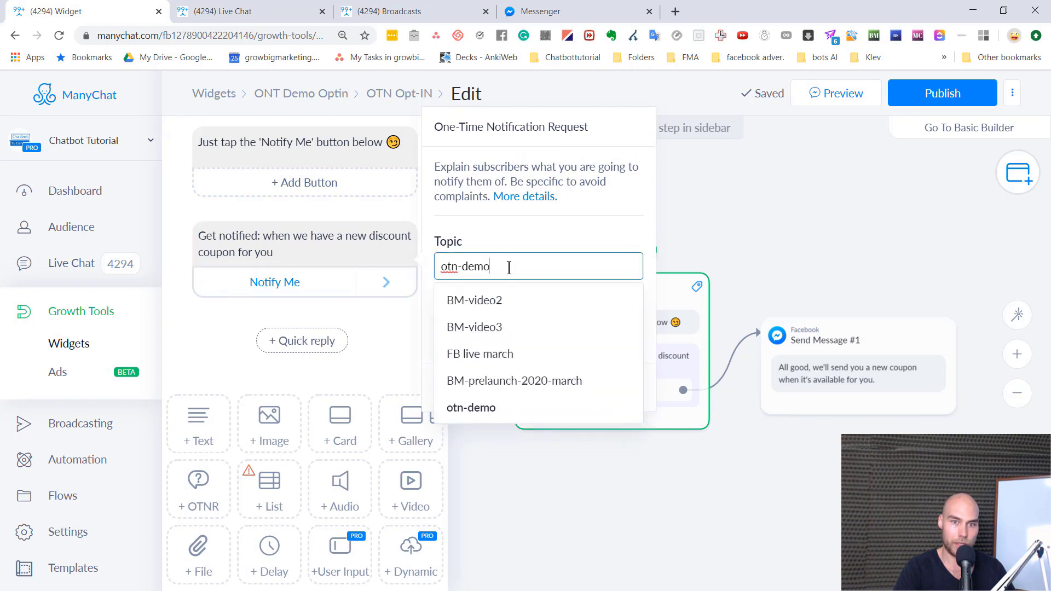
left_click(493, 406)
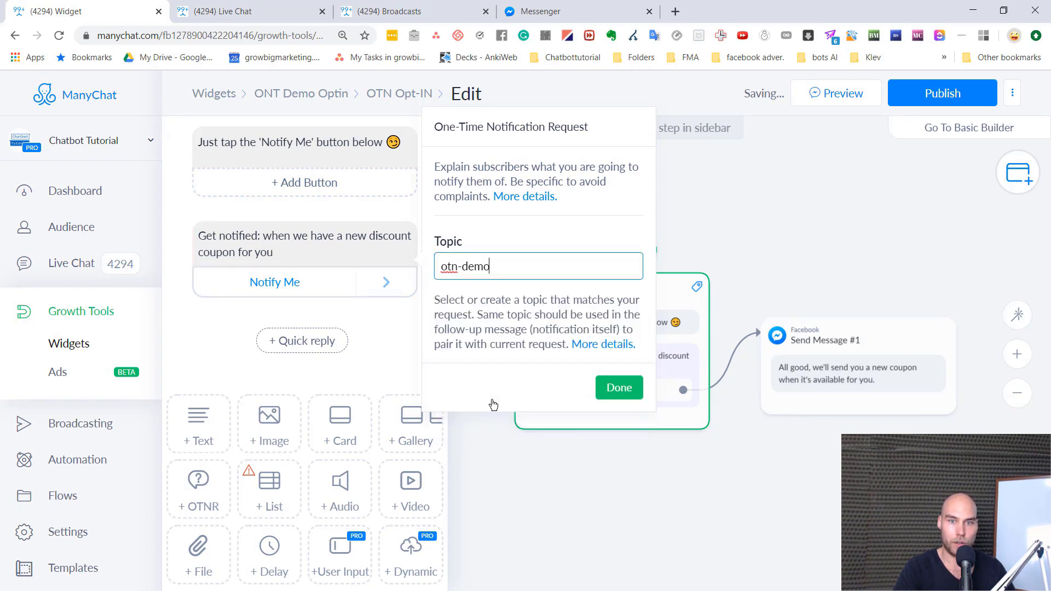
left_click(619, 388)
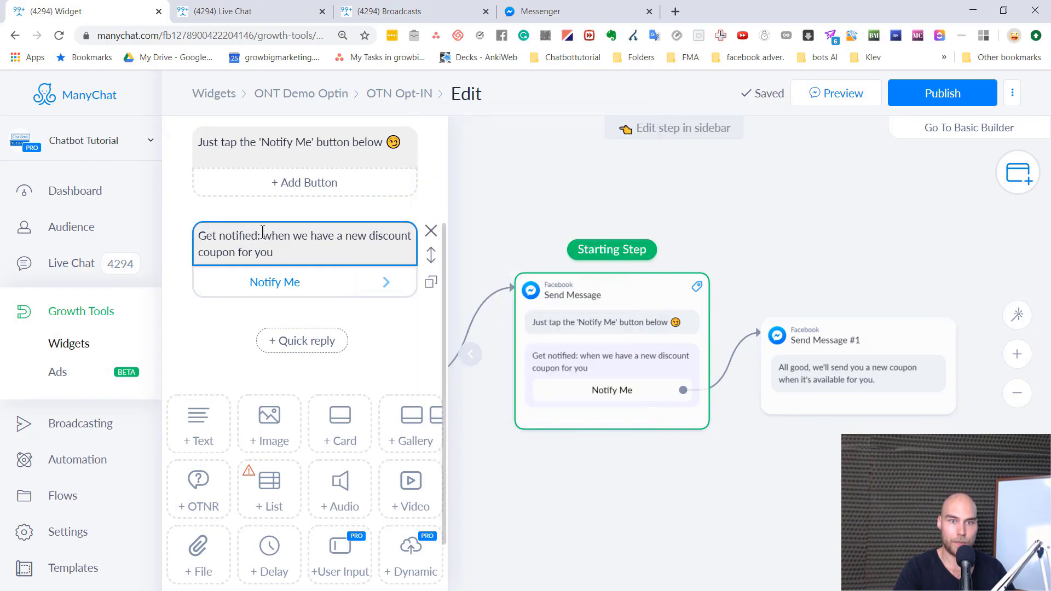
left_click_drag(263, 234, 310, 250)
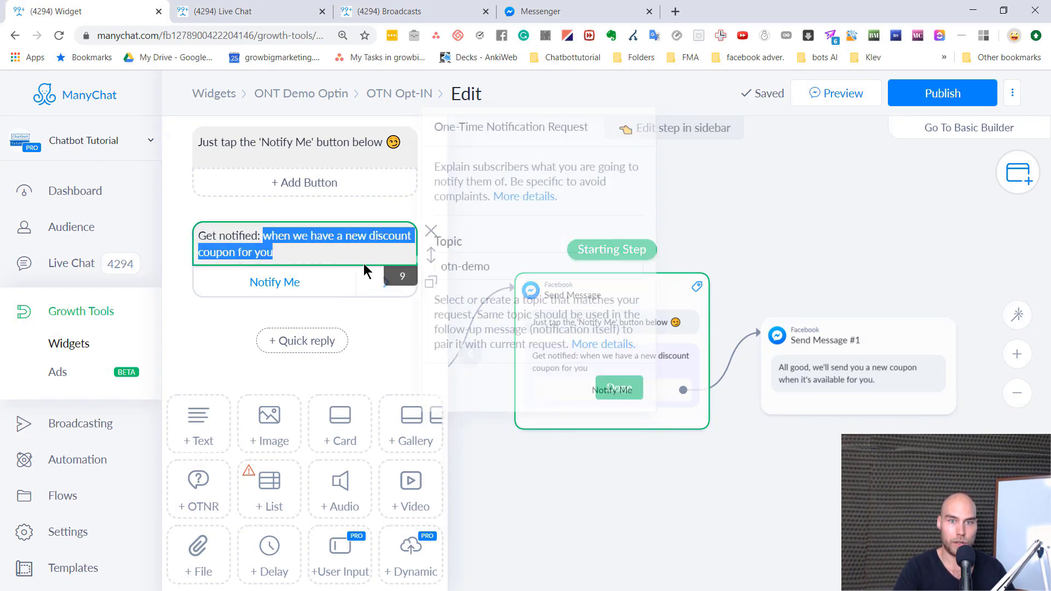
left_click(281, 247)
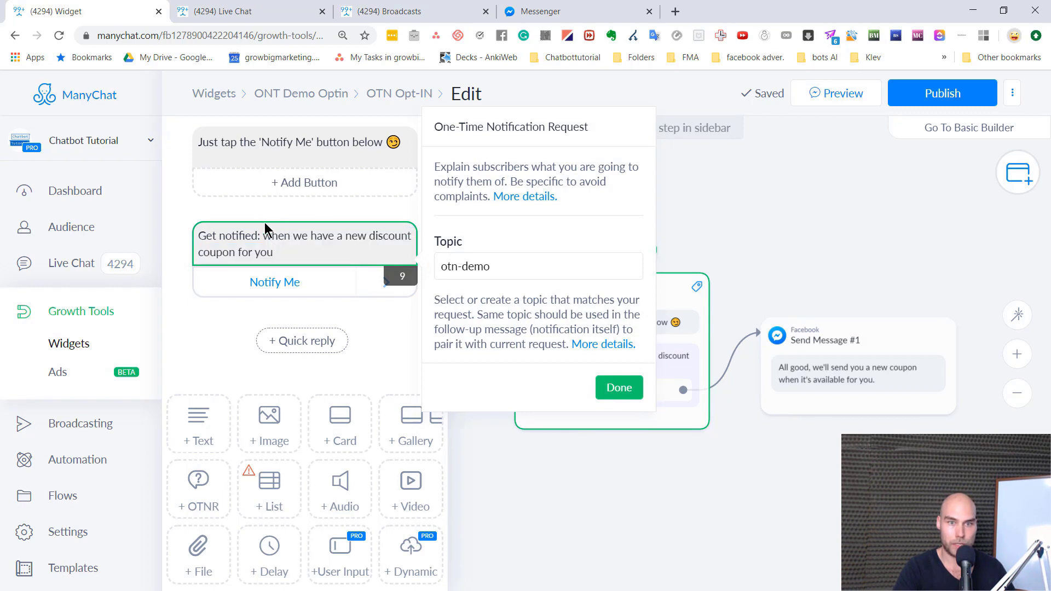
left_click_drag(263, 236, 131, 232)
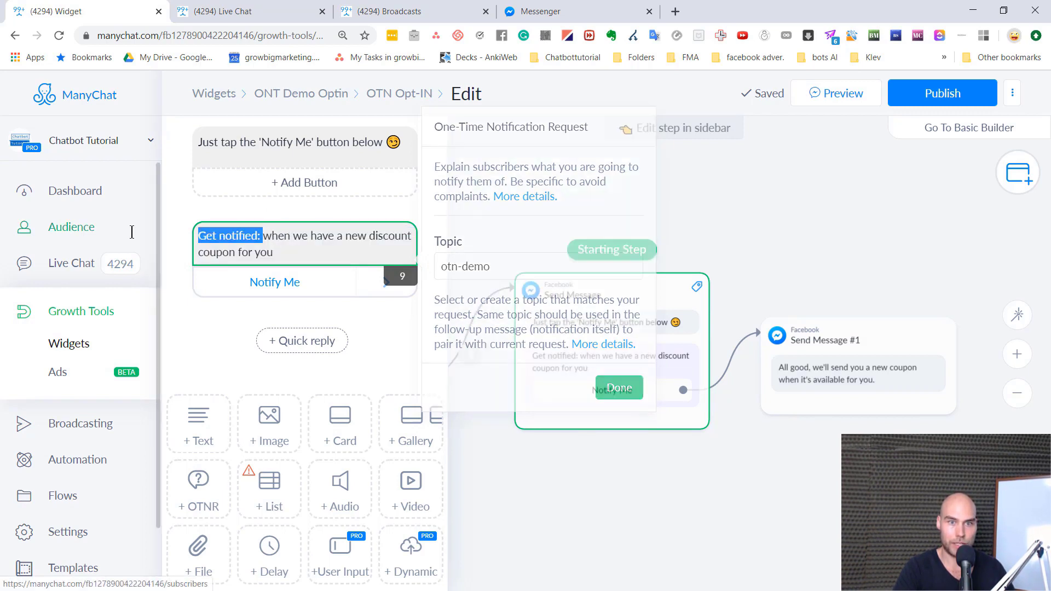
left_click(289, 236)
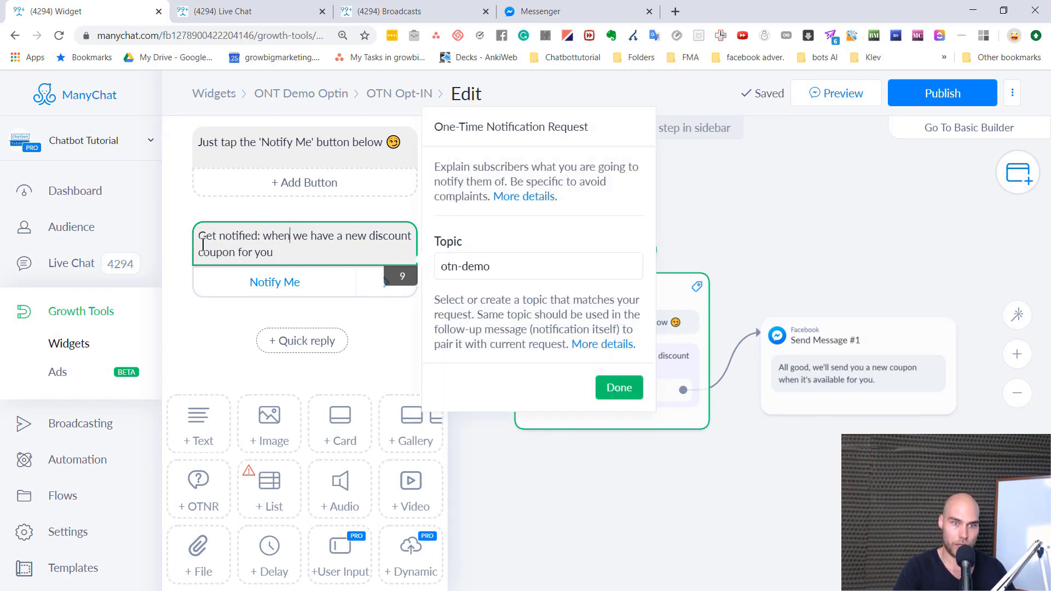
left_click_drag(263, 236, 314, 257)
left_click(226, 218)
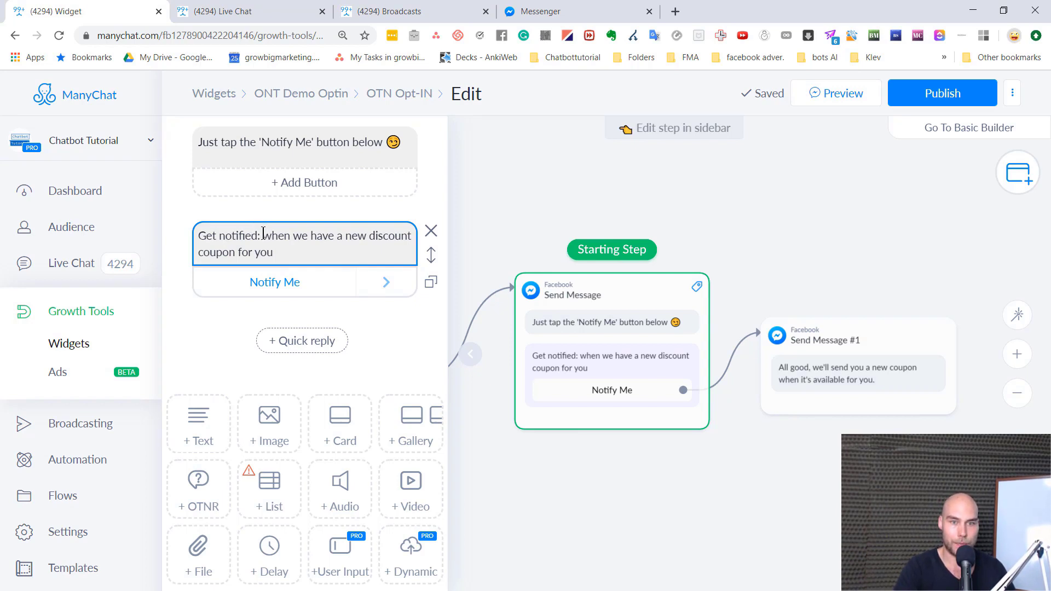
Remove the 'Get notified:' prefix from the One-Time Notification Request text, keeping only the discount coupon description.
left_click_drag(263, 234, 178, 232)
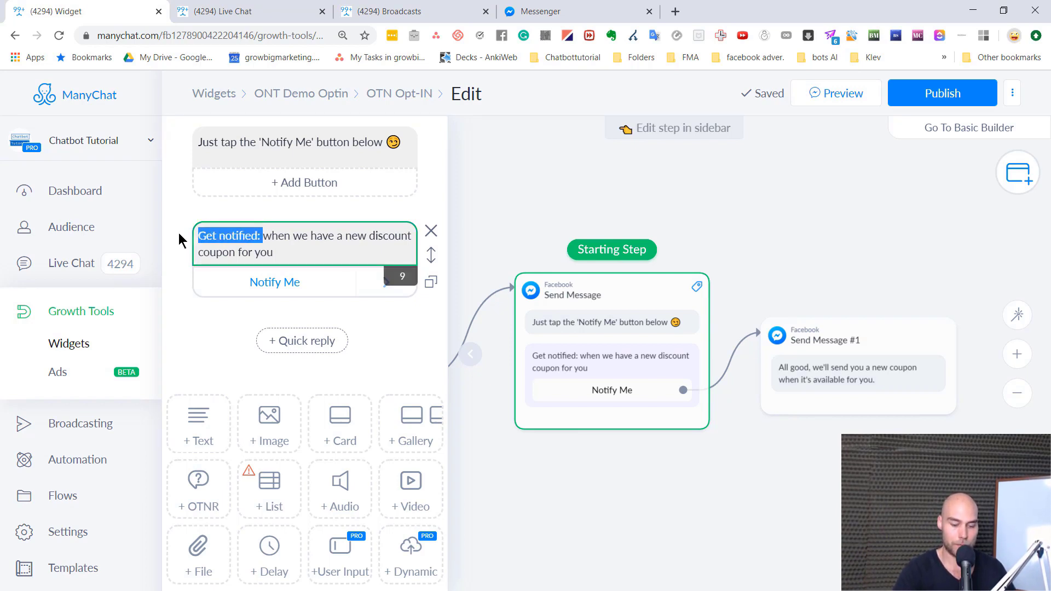
key("BackSpace")
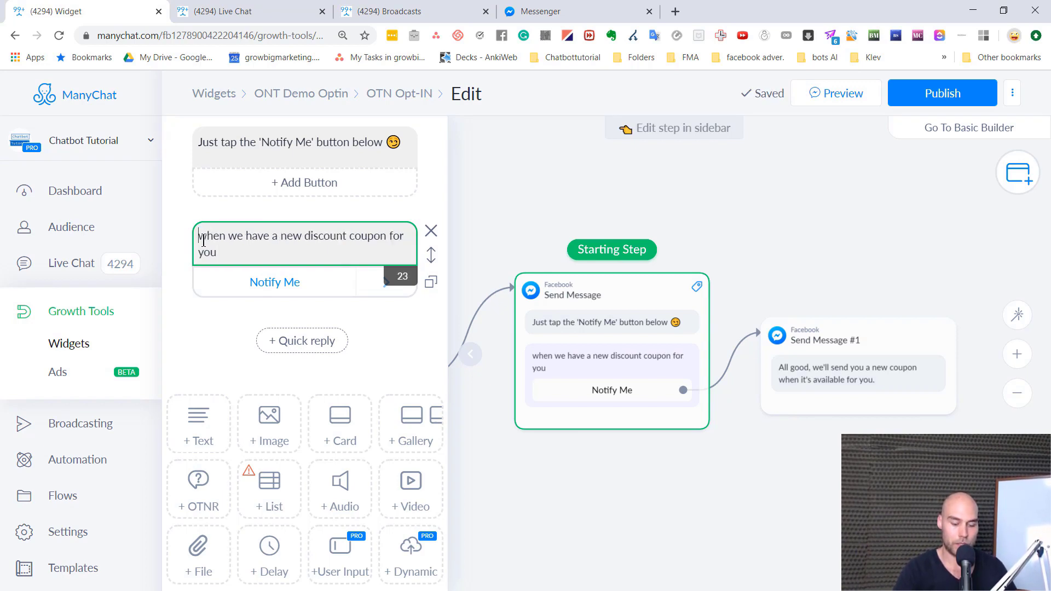
left_click(203, 241)
key("BackSpace")
type("W")
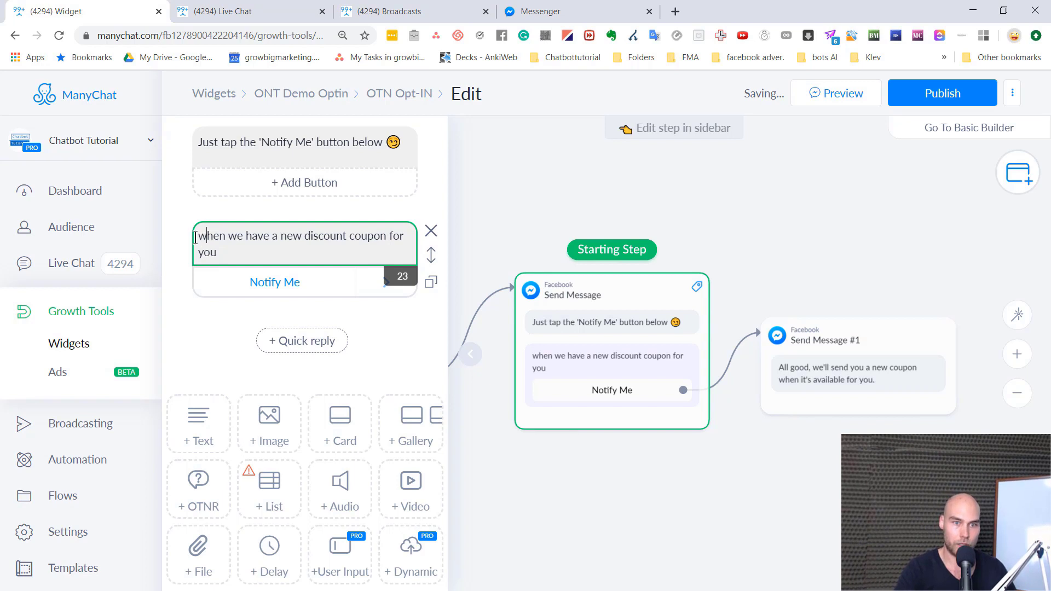
left_click(208, 238)
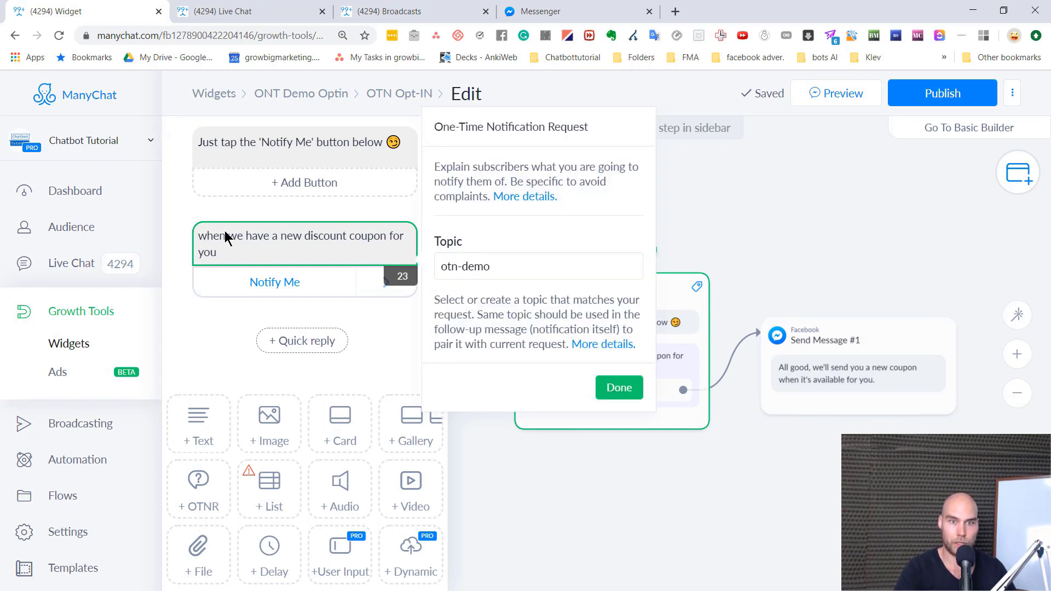
left_click(385, 352)
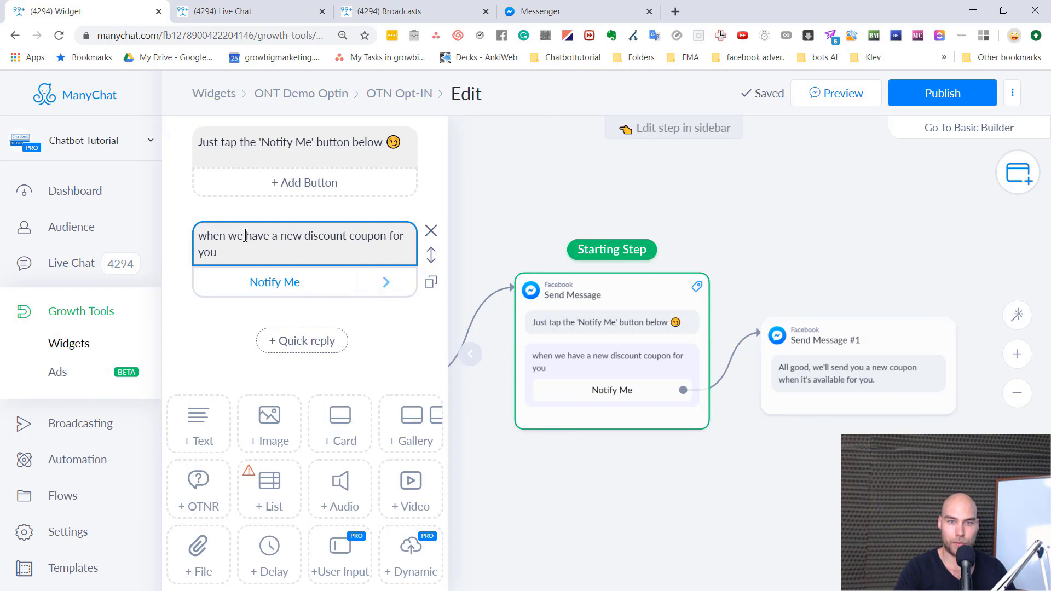
left_click_drag(244, 235, 217, 253)
left_click(313, 238)
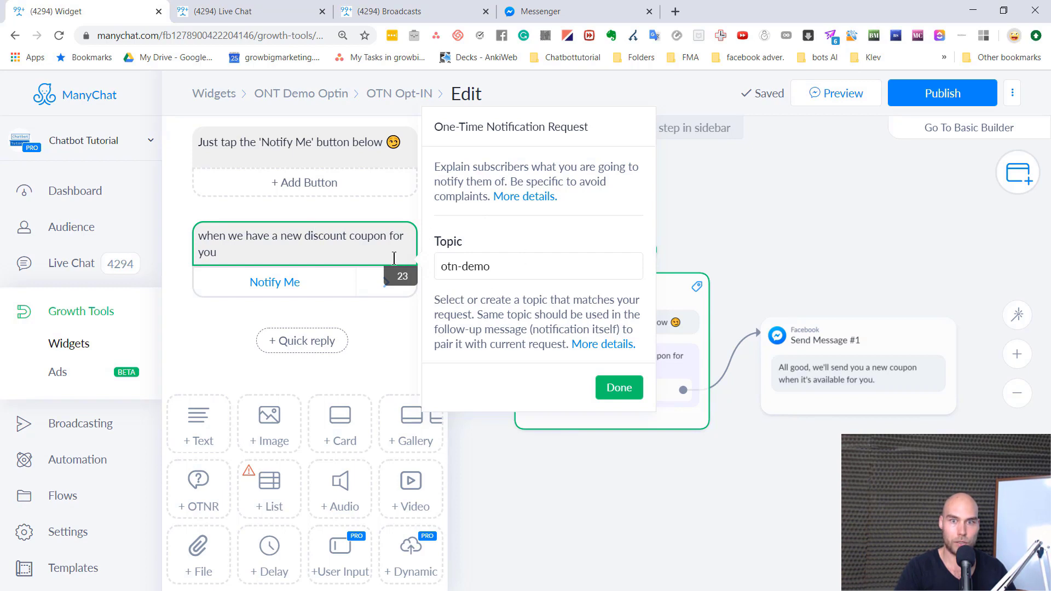
left_click(846, 237)
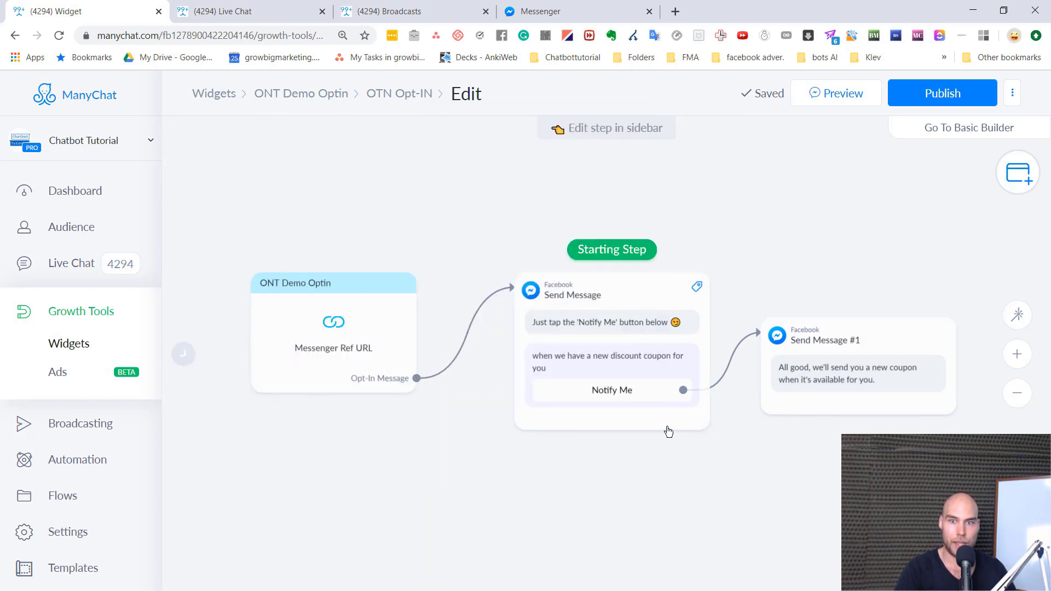
Open the confirmation message that follows the Notify Me button and publish the opt-in flow.
left_click(825, 378)
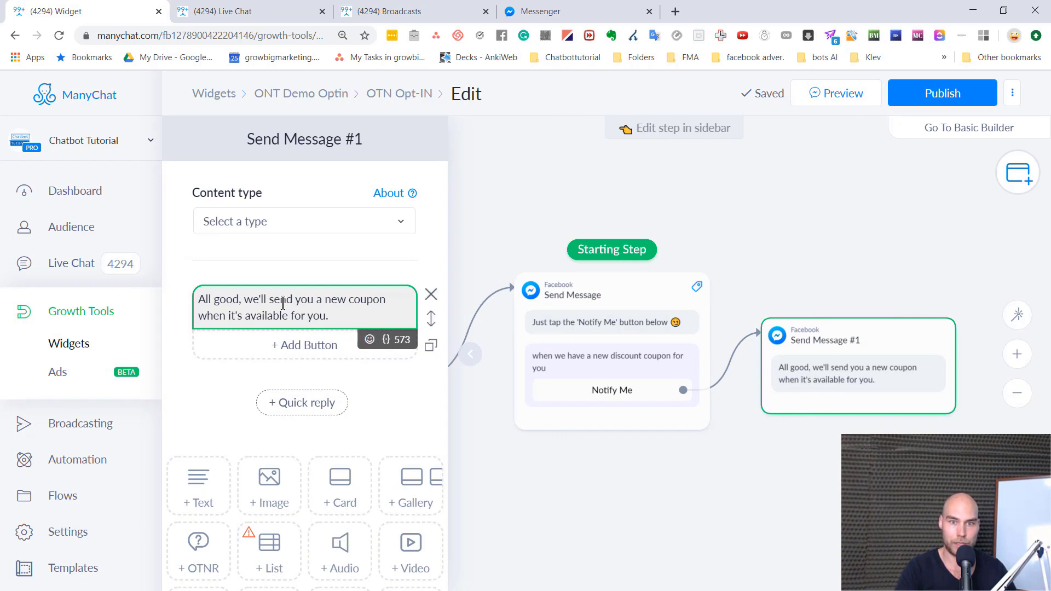
left_click(767, 341)
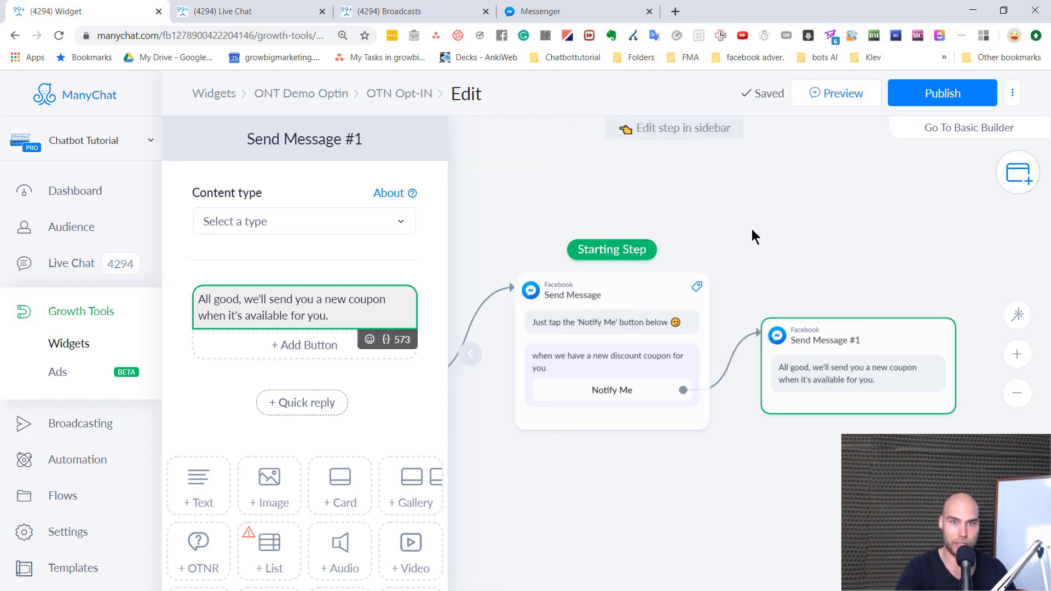
left_click(931, 90)
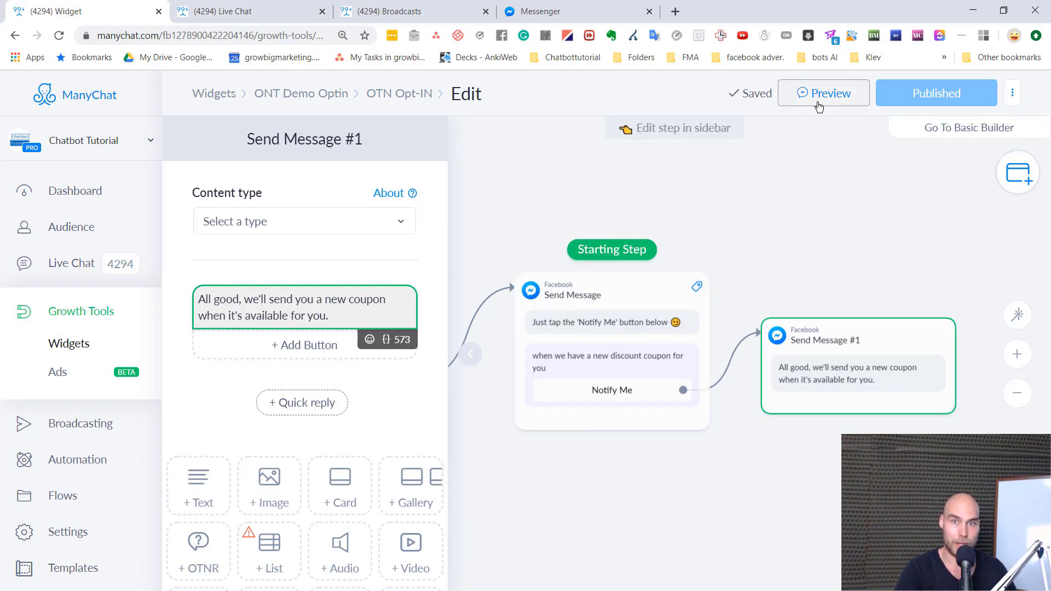
Send the OTN Opt-IN flow to the test subscriber from Live Chat and accept its Notify Me request in Messenger.
left_click(223, 9)
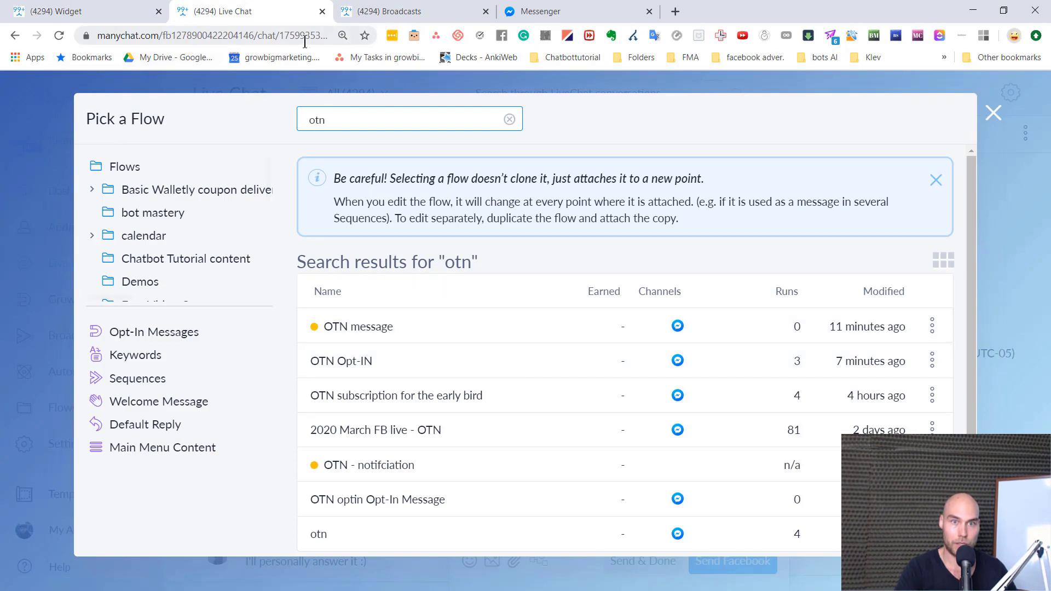
left_click(382, 361)
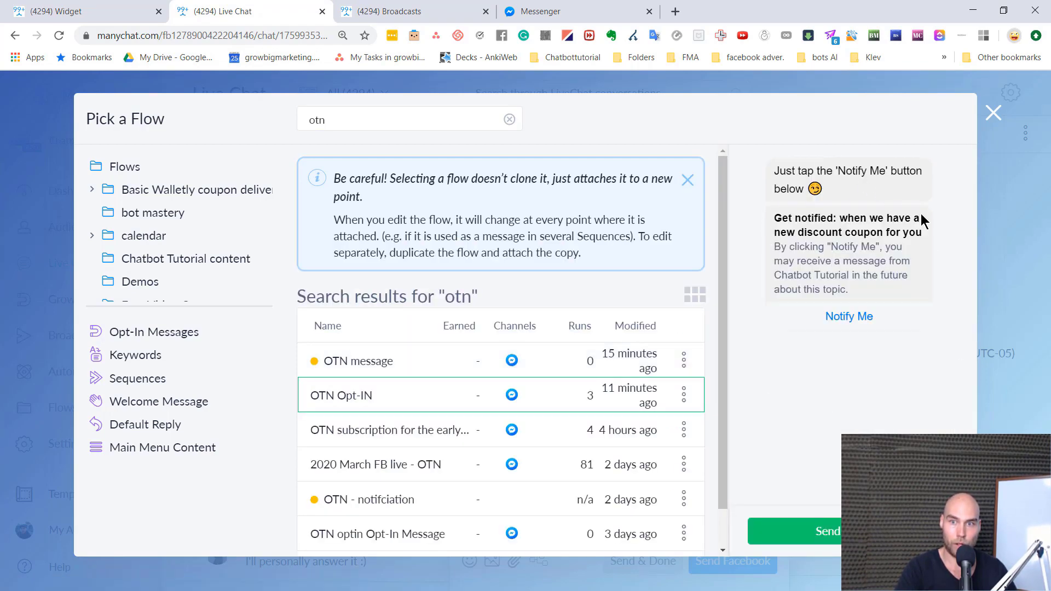
left_click_drag(774, 223, 929, 235)
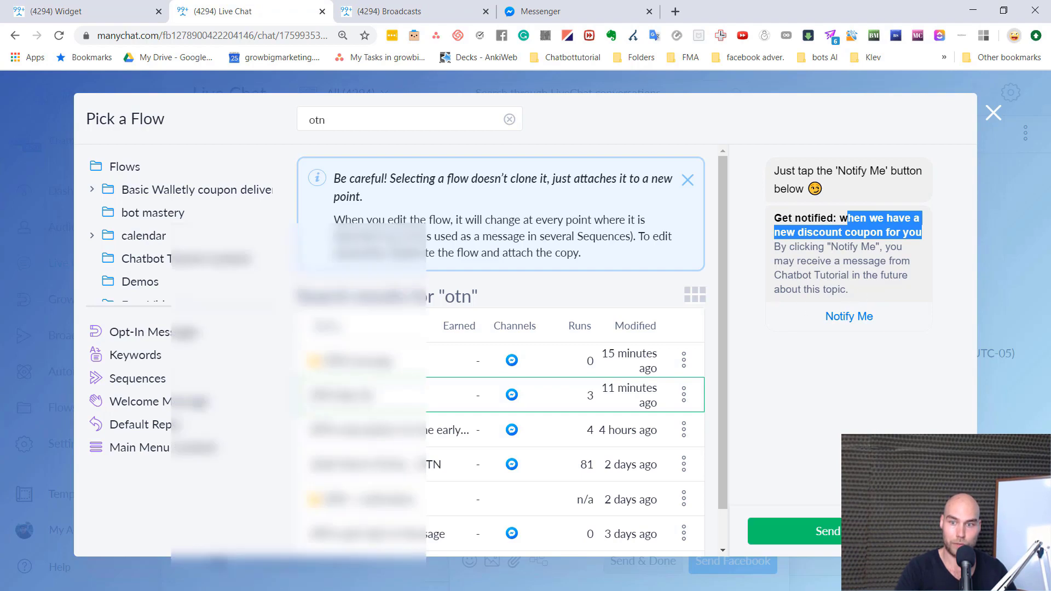
left_click(794, 531)
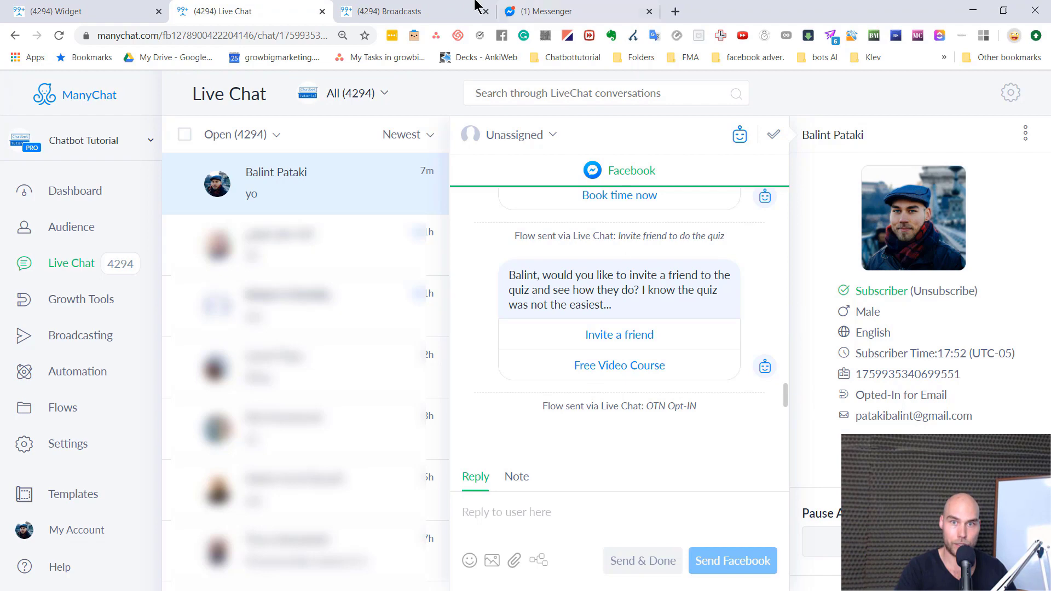
left_click(539, 11)
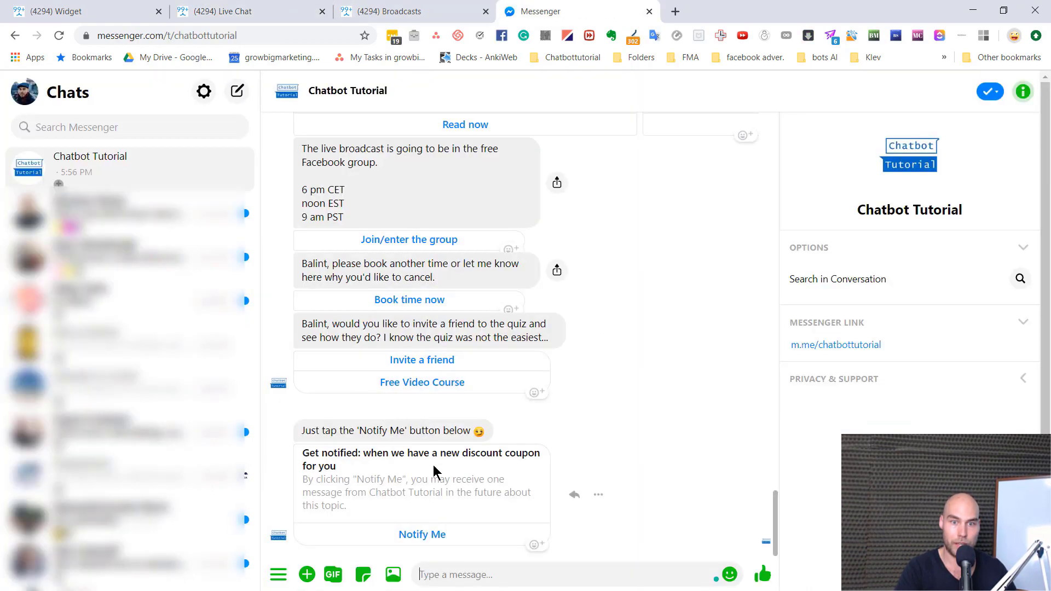
left_click(433, 540)
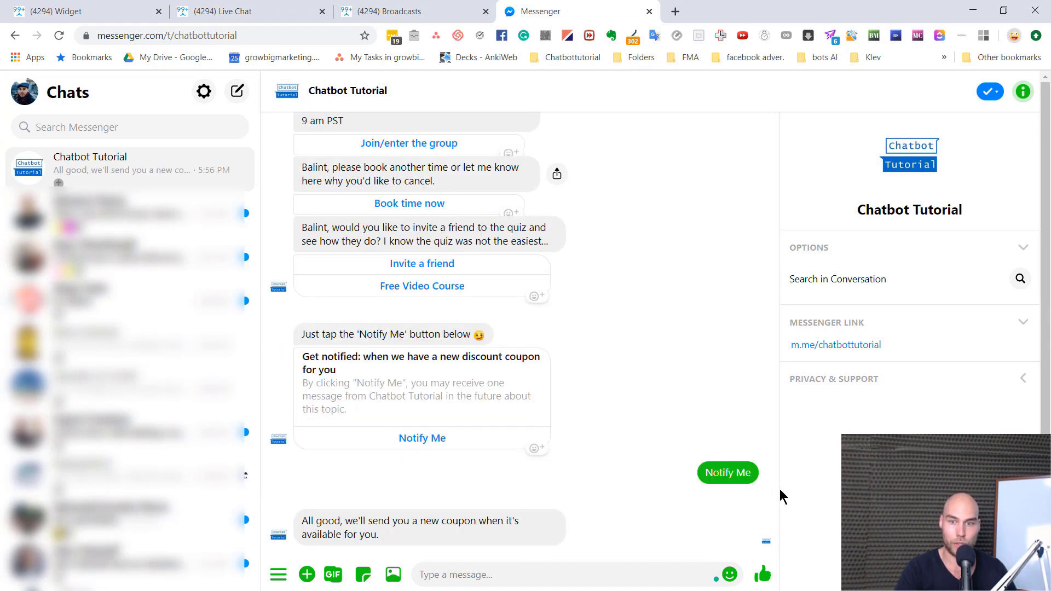
Return to the ManyChat broadcasts and create a new broadcast that starts with Messenger.
left_click(406, 8)
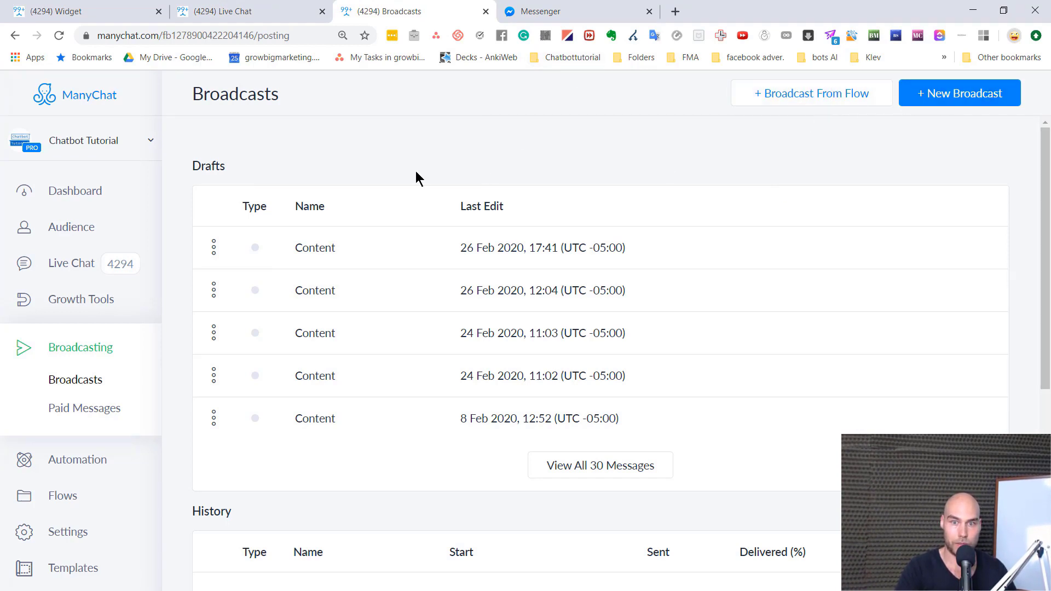
left_click(971, 94)
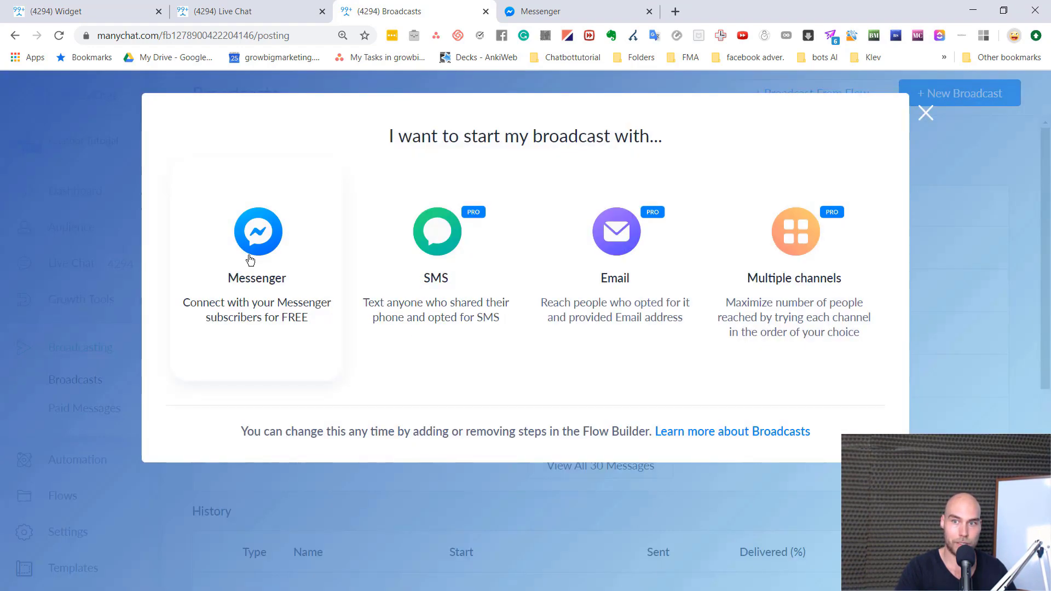
left_click(250, 260)
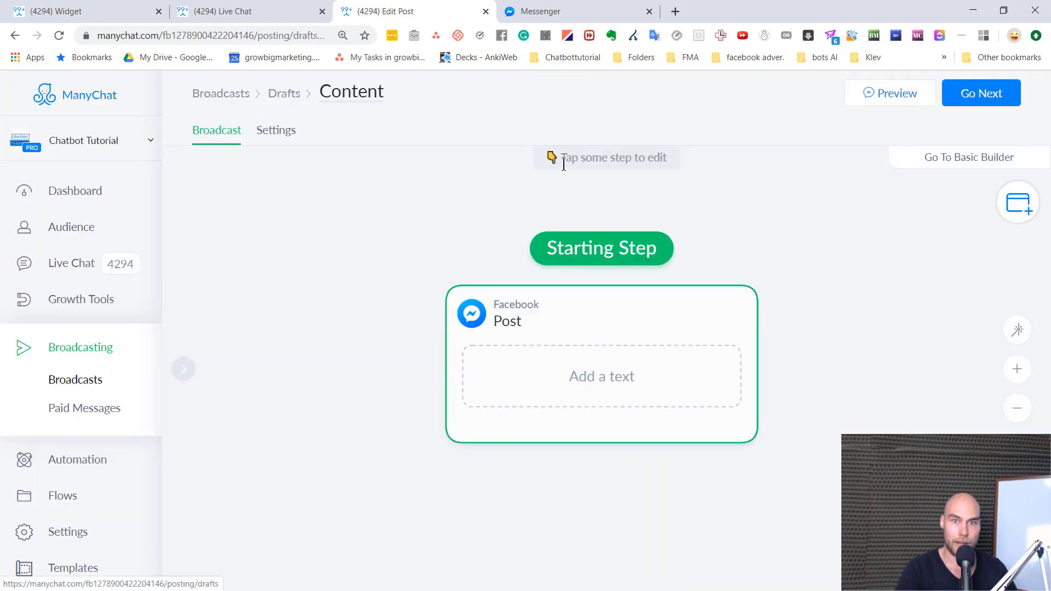
Set the content type of the broadcast's starting post to the One-Time Notification topic otn-demo.
left_click(601, 396)
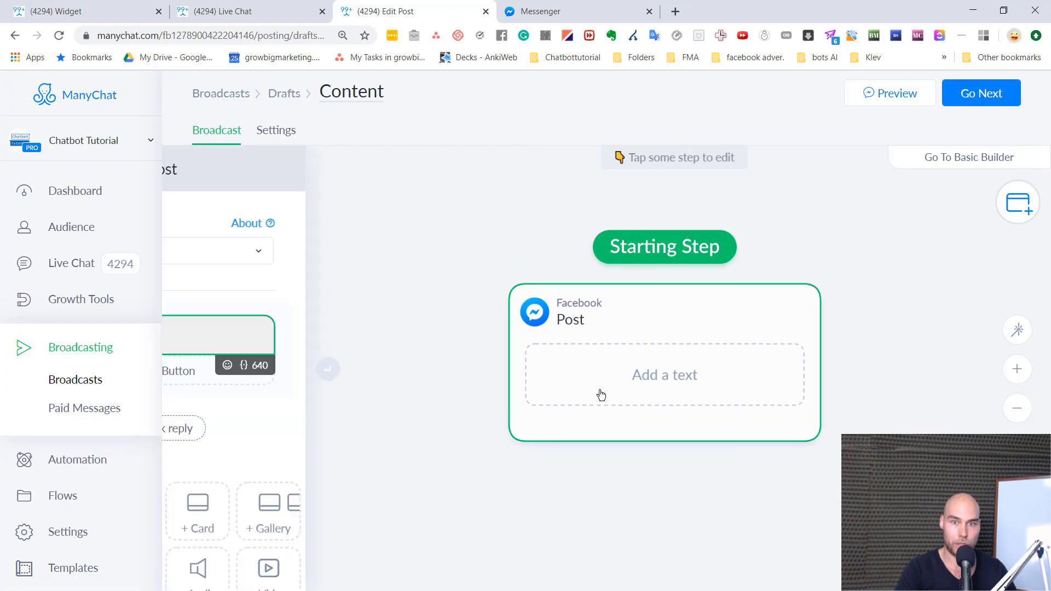
left_click(335, 251)
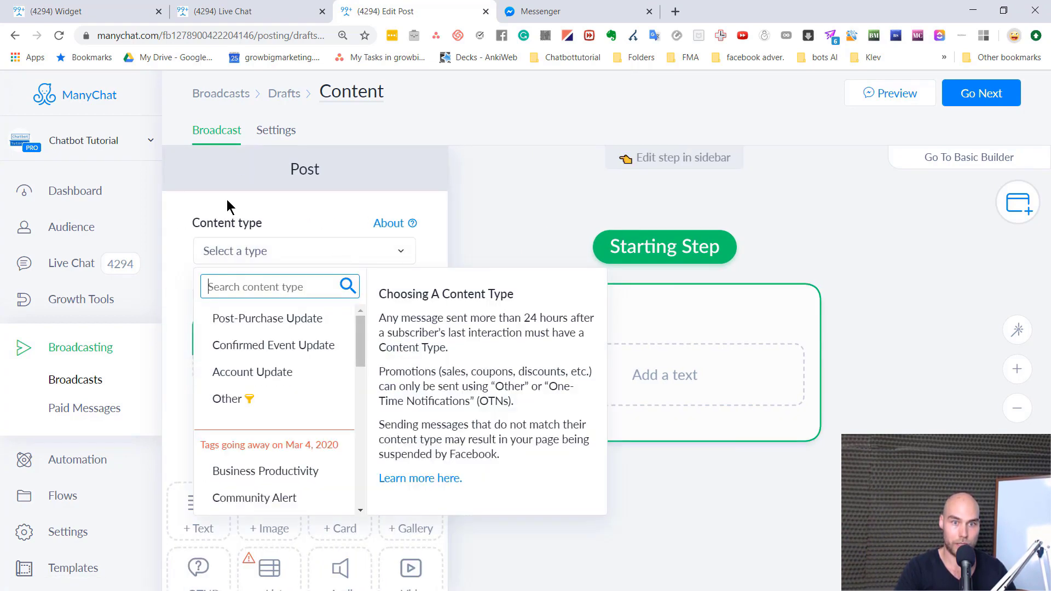
scroll(251, 432, "down", 5)
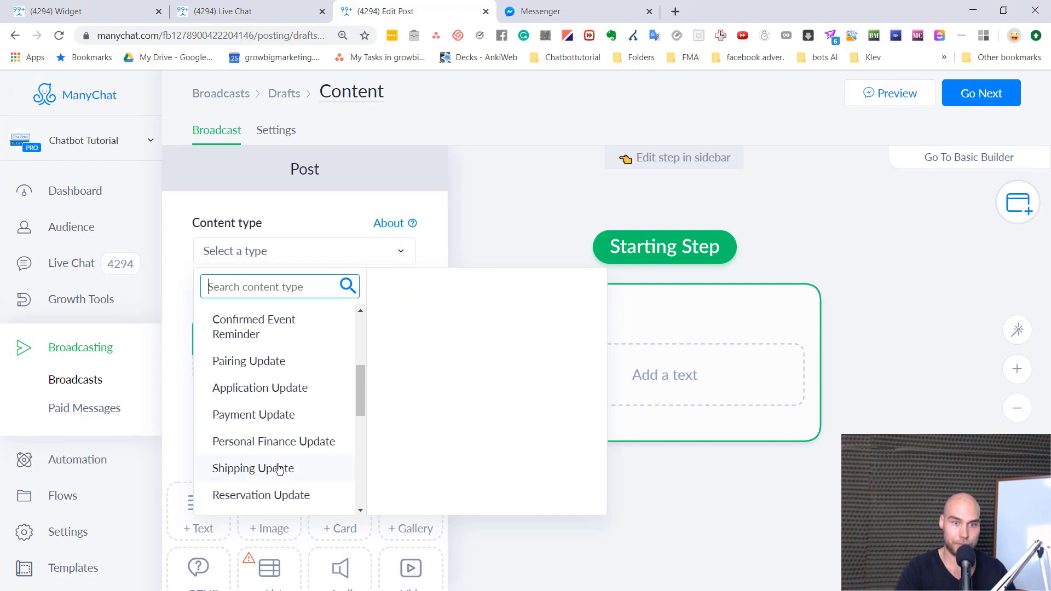
scroll(279, 467, "up", 5)
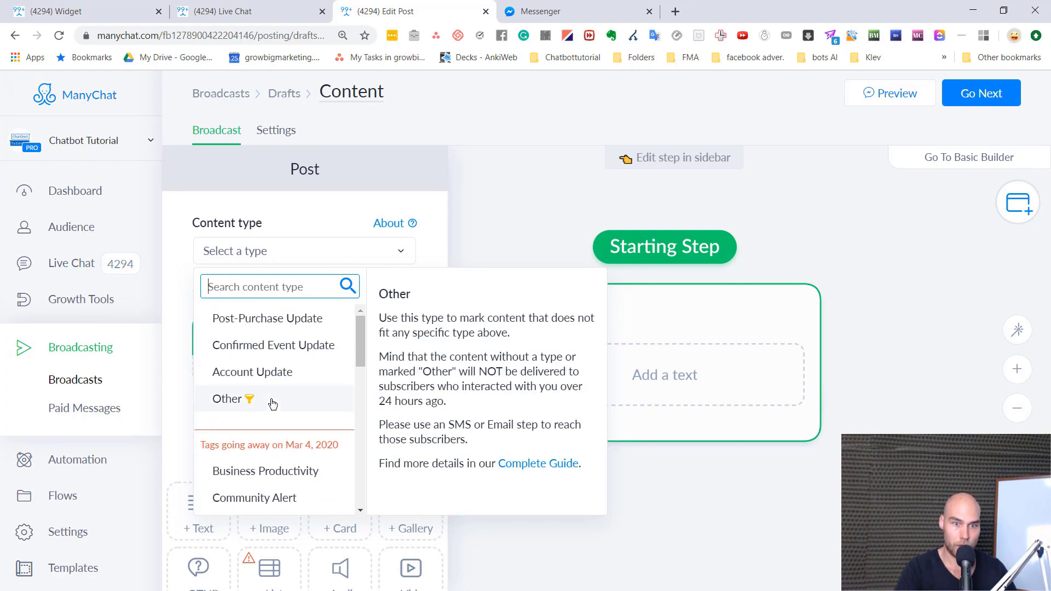
scroll(274, 405, "down", 6)
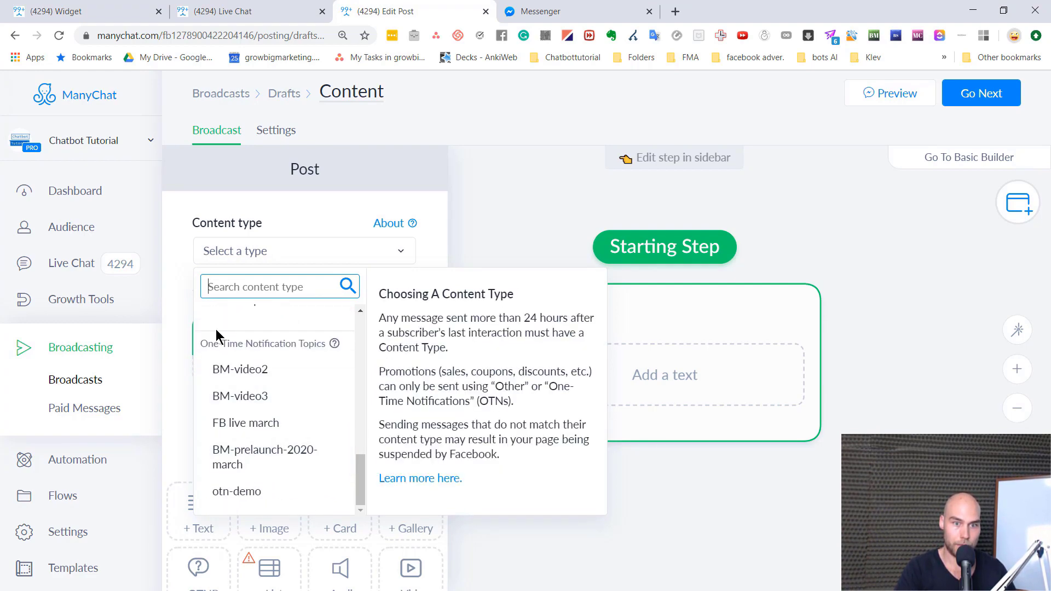
left_click(265, 497)
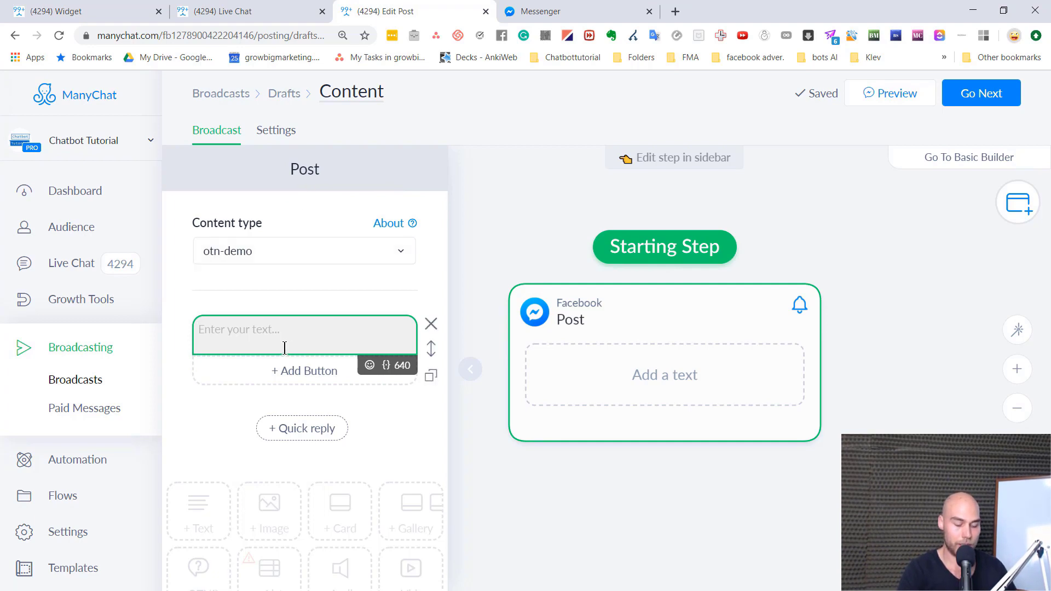
Write the post text "Hey, you coupon code is available, just go ahead and use YOUREAWESOME" and add a button below it.
type("Hey, you co")
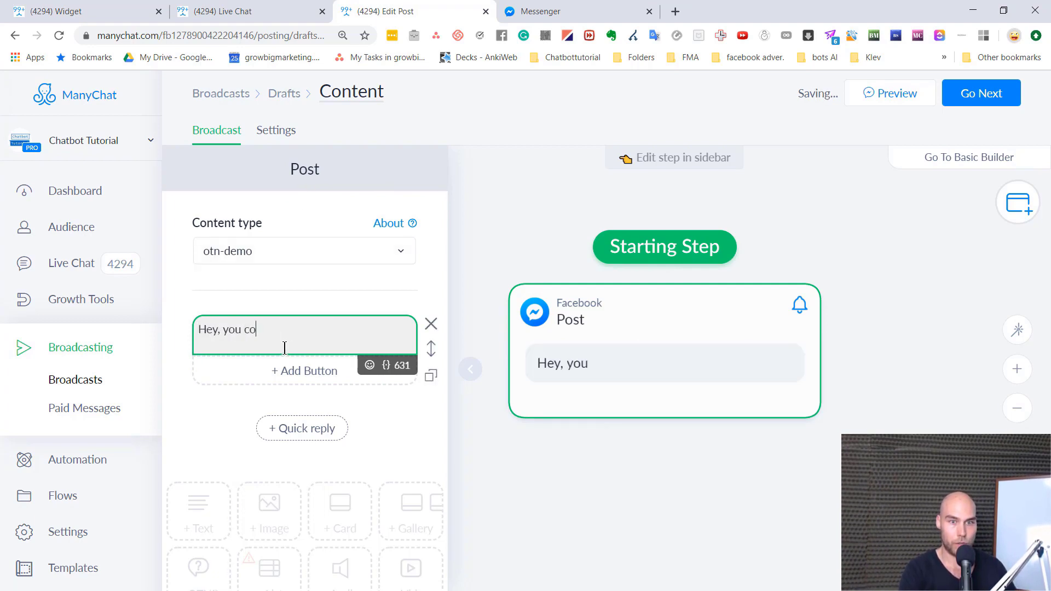
type("upon code ")
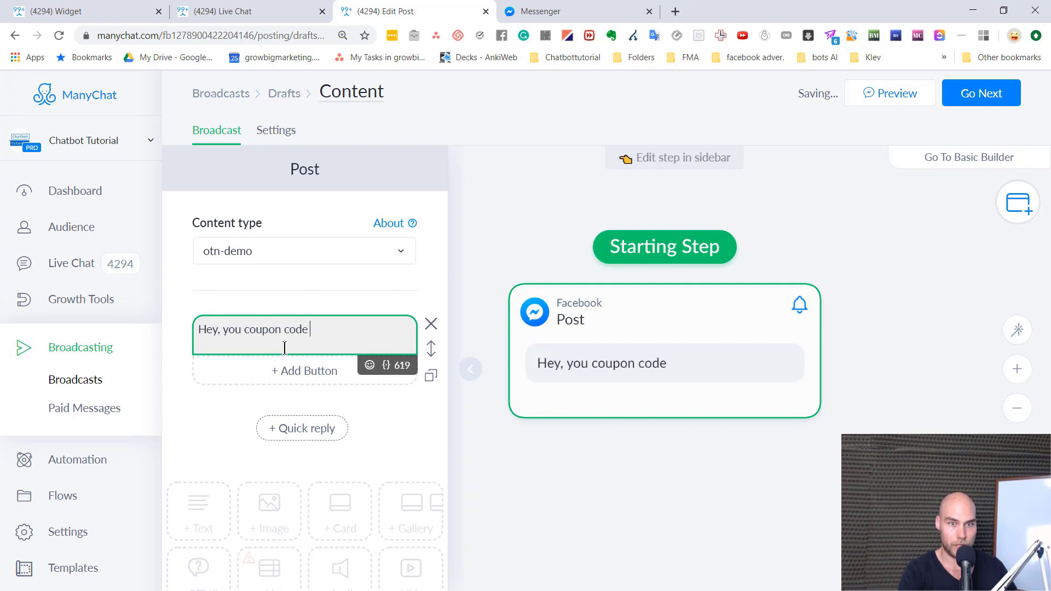
type("is available, ")
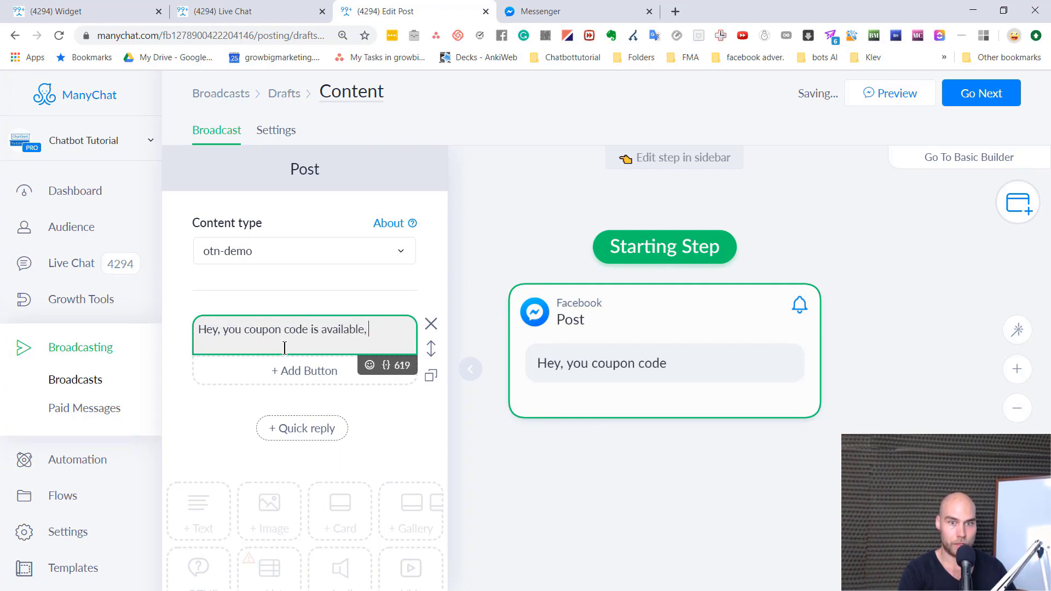
type("just go aheady")
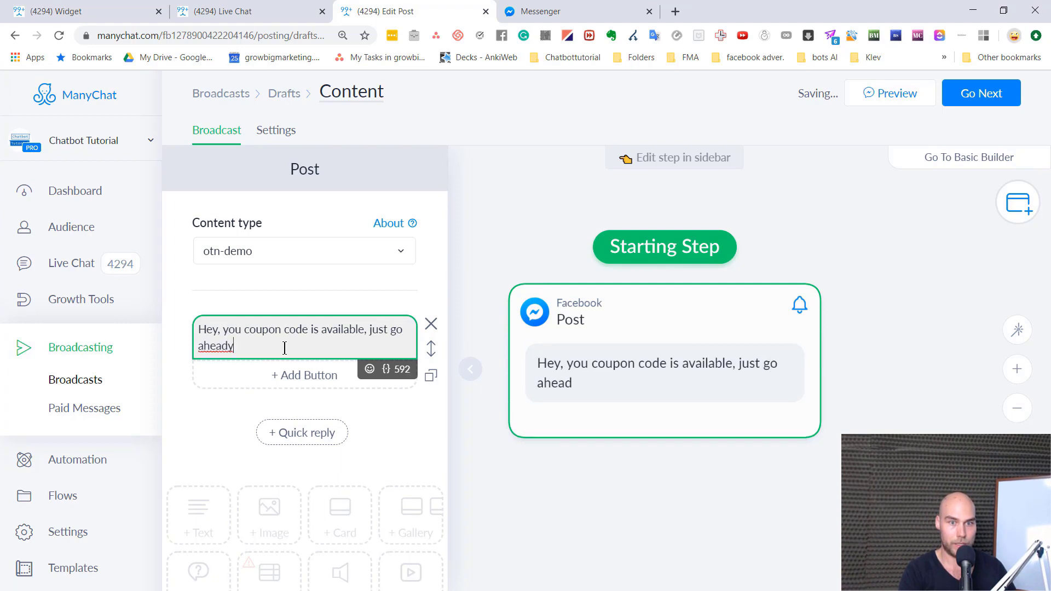
key("BackSpace")
type("and ")
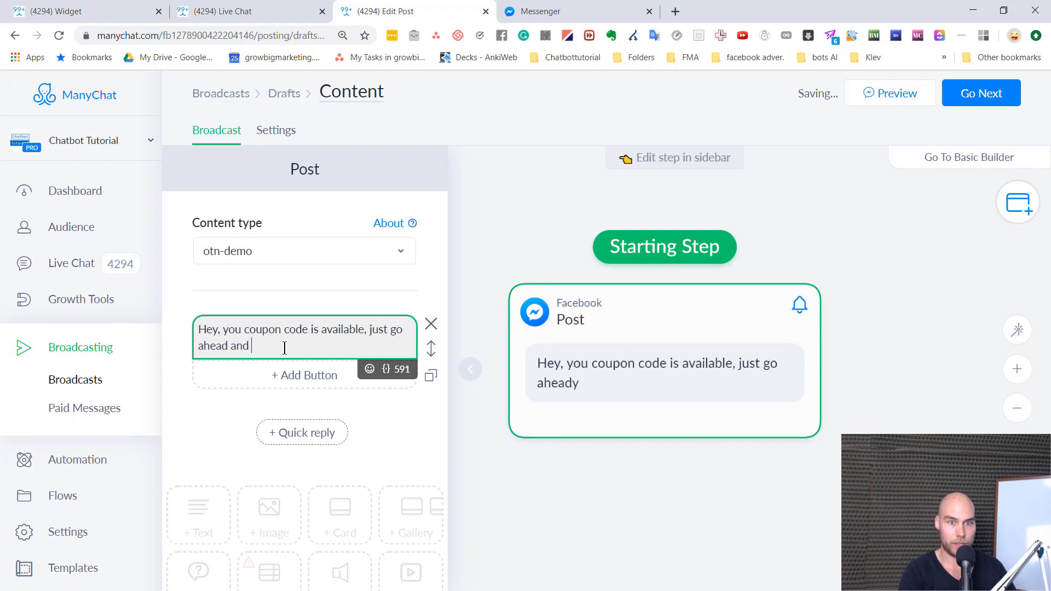
type("us")
type("e YOPUR")
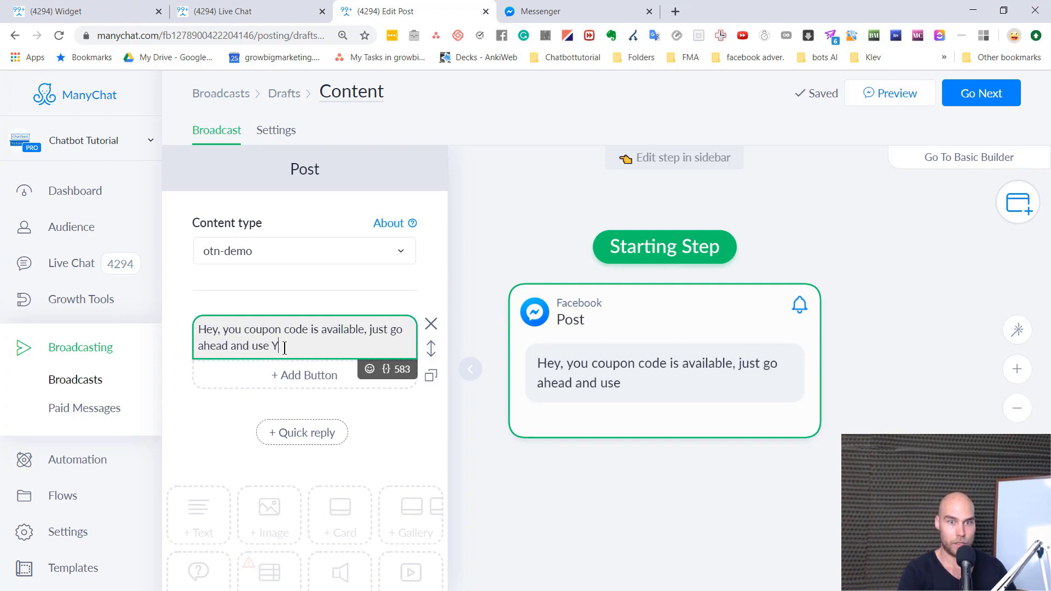
key("BackSpace")
key("BackSpace")
key("BackSpace")
type("URAWE")
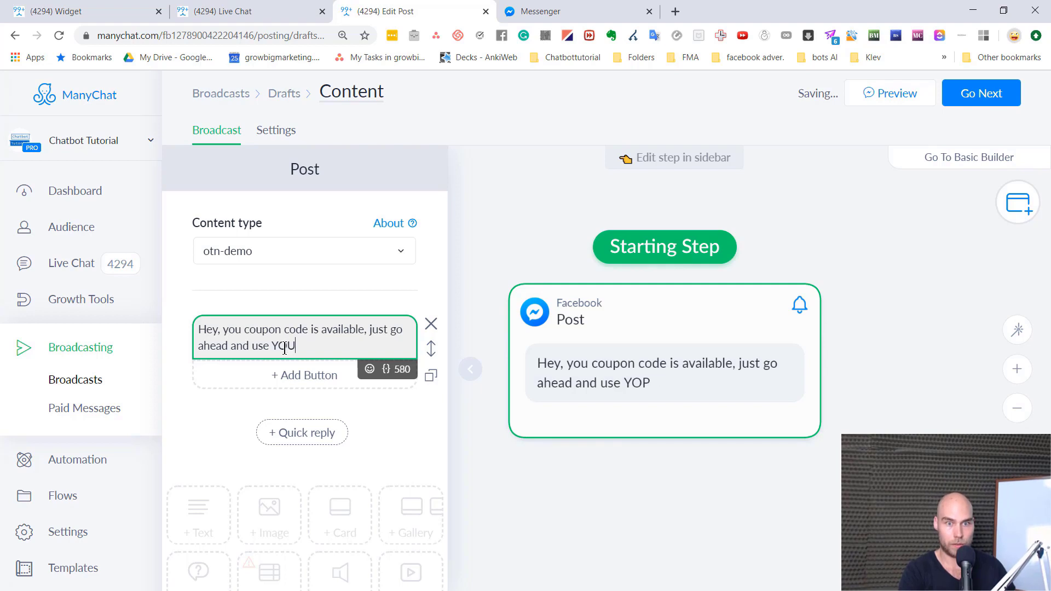
key("BackSpace")
key("BackSpace")
key("BackSpace")
key("BackSpace")
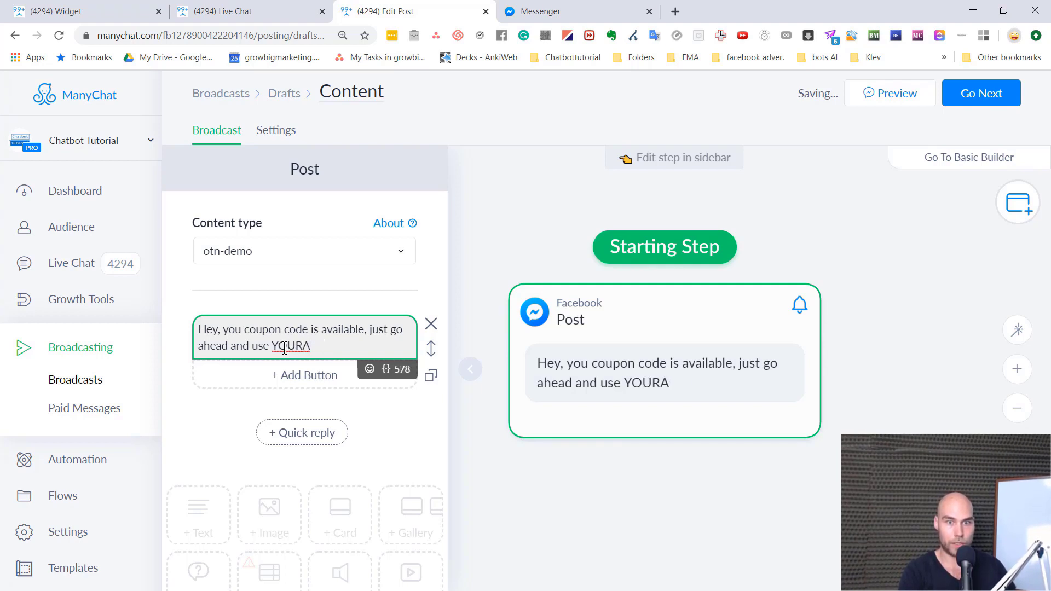
type("RE")
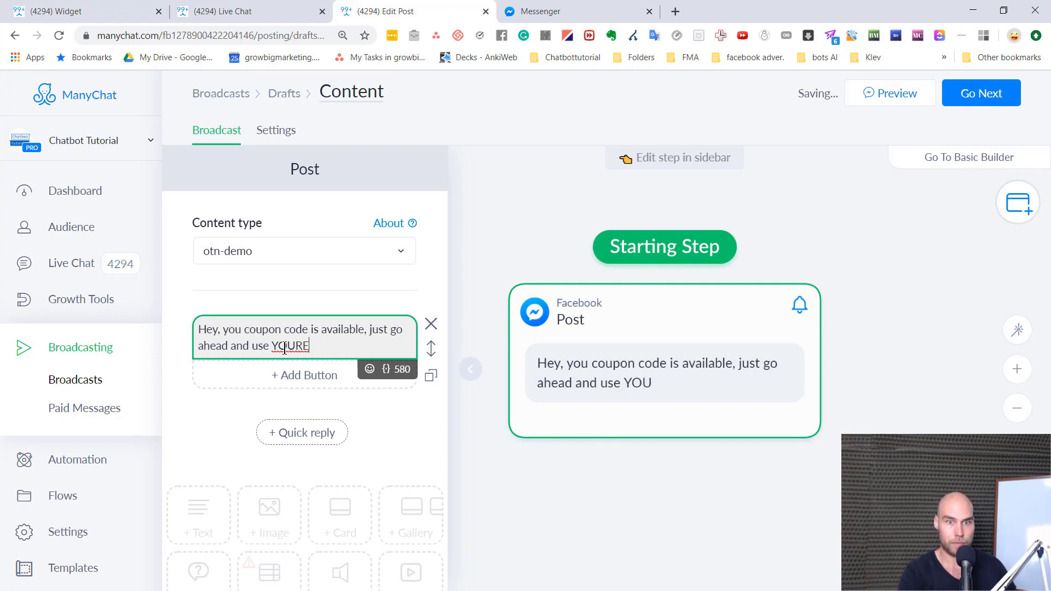
type("AWESOME")
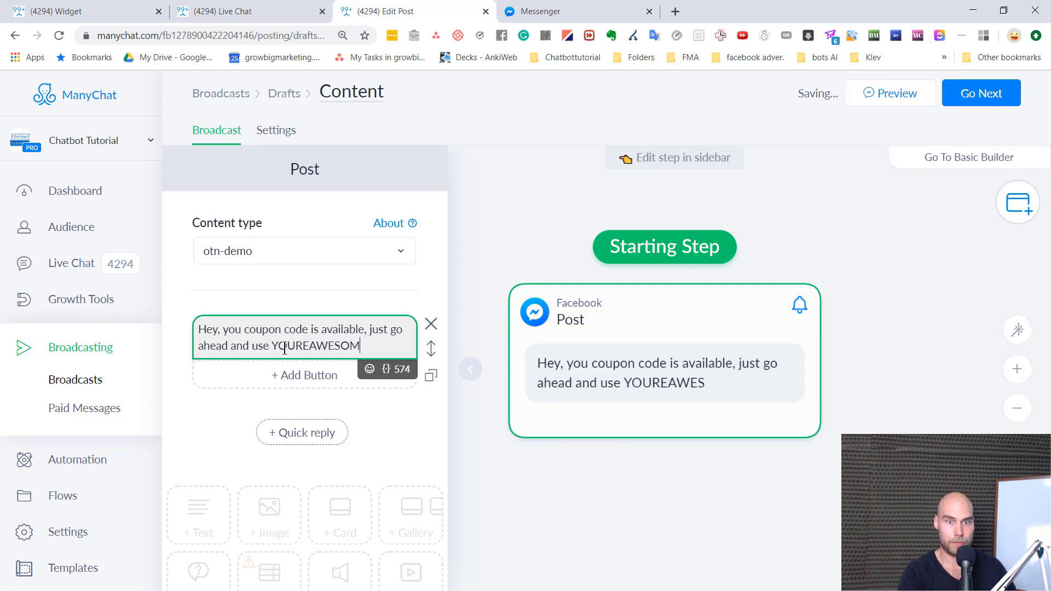
left_click(323, 377)
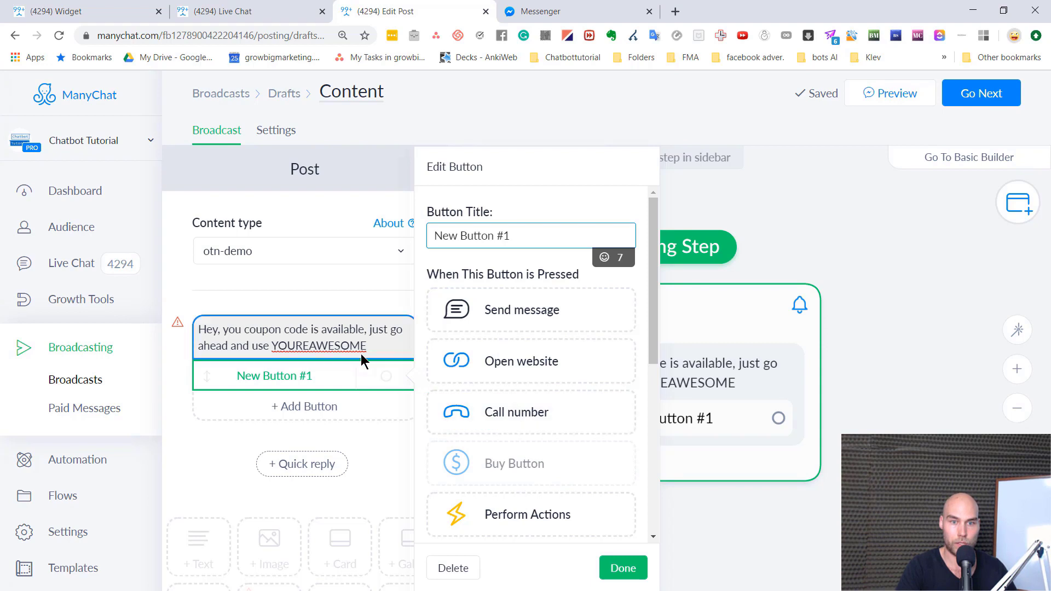
left_click_drag(199, 330, 286, 396)
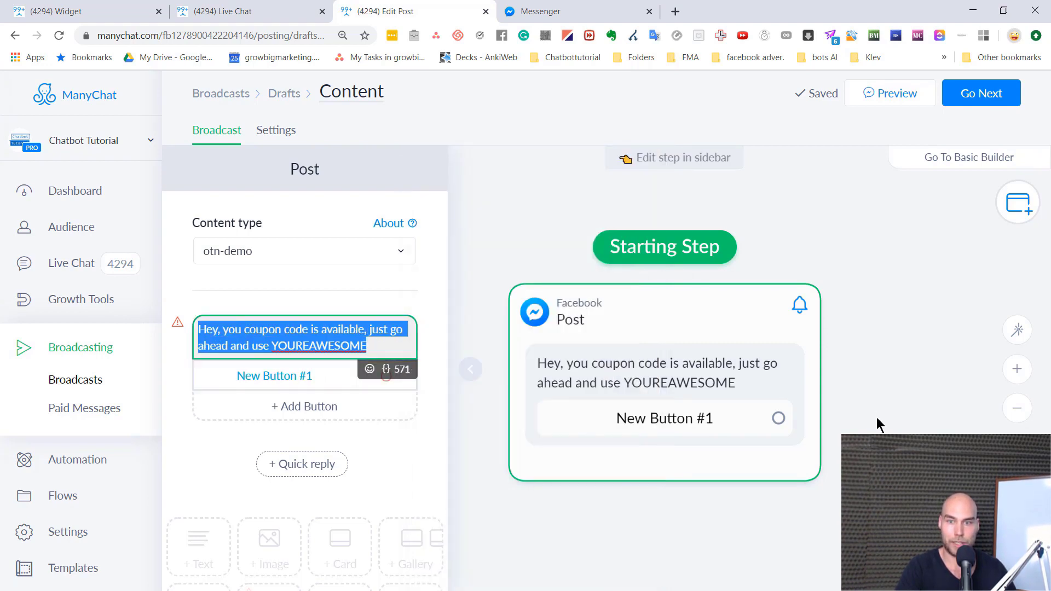
left_click_drag(778, 419, 912, 417)
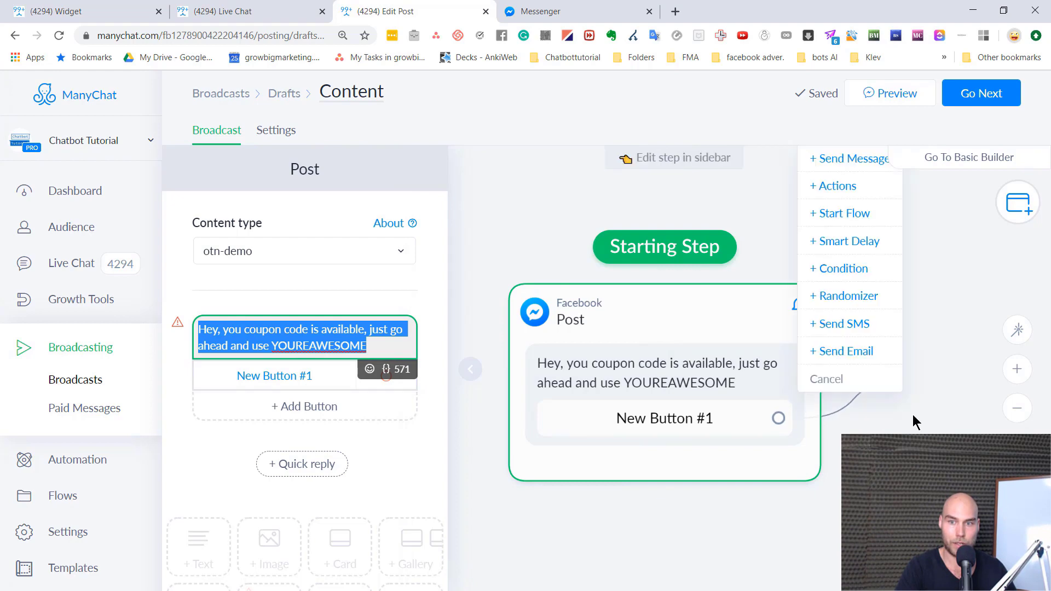
left_click(912, 415)
left_click(603, 328)
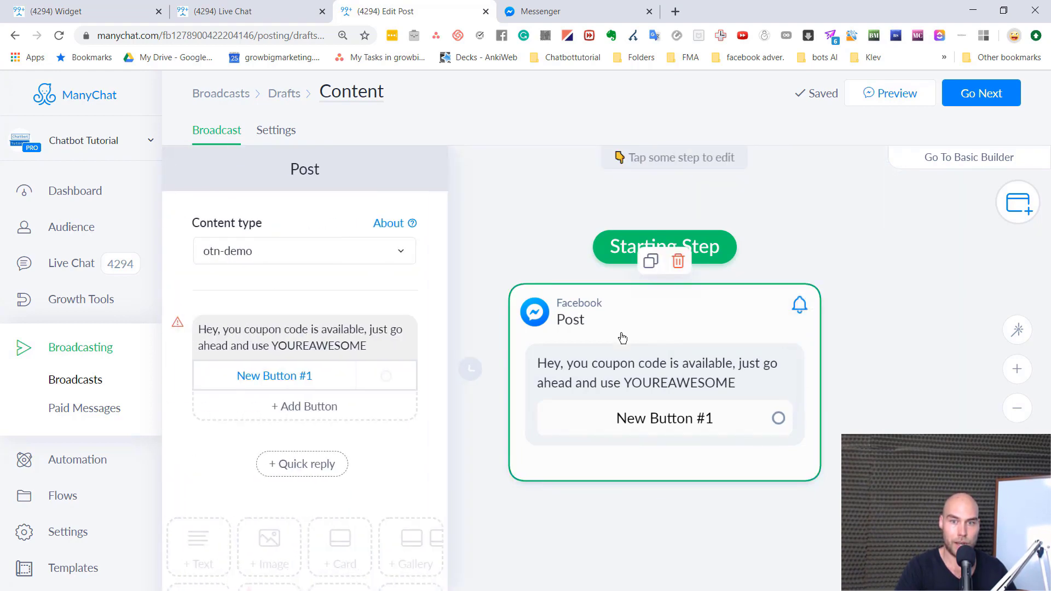
Make New Button #1 open a website, entering a personal Facebook profile URL as its address.
left_click(328, 386)
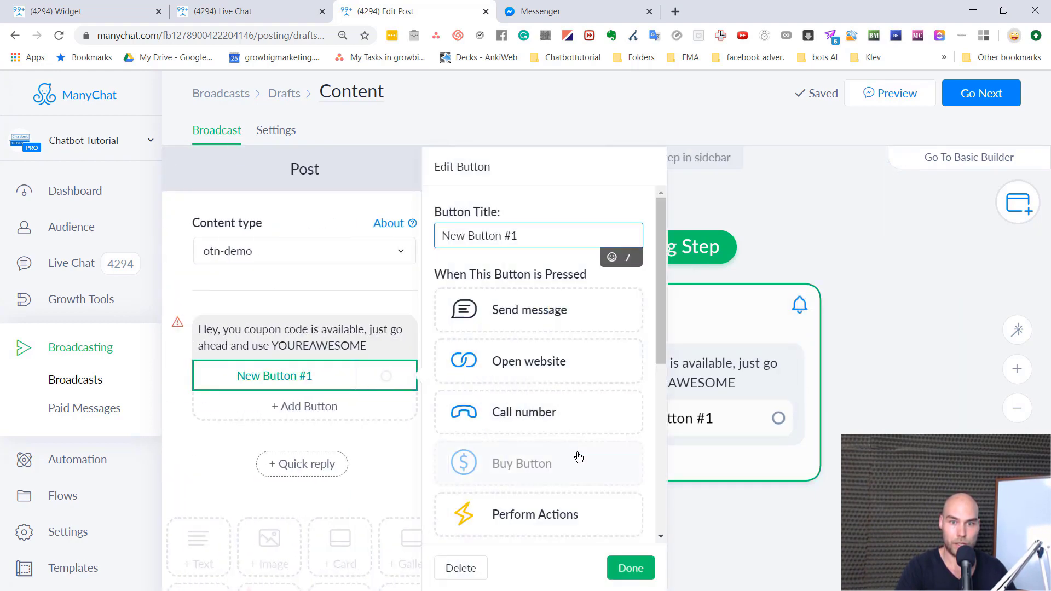
left_click(542, 367)
left_click(507, 389)
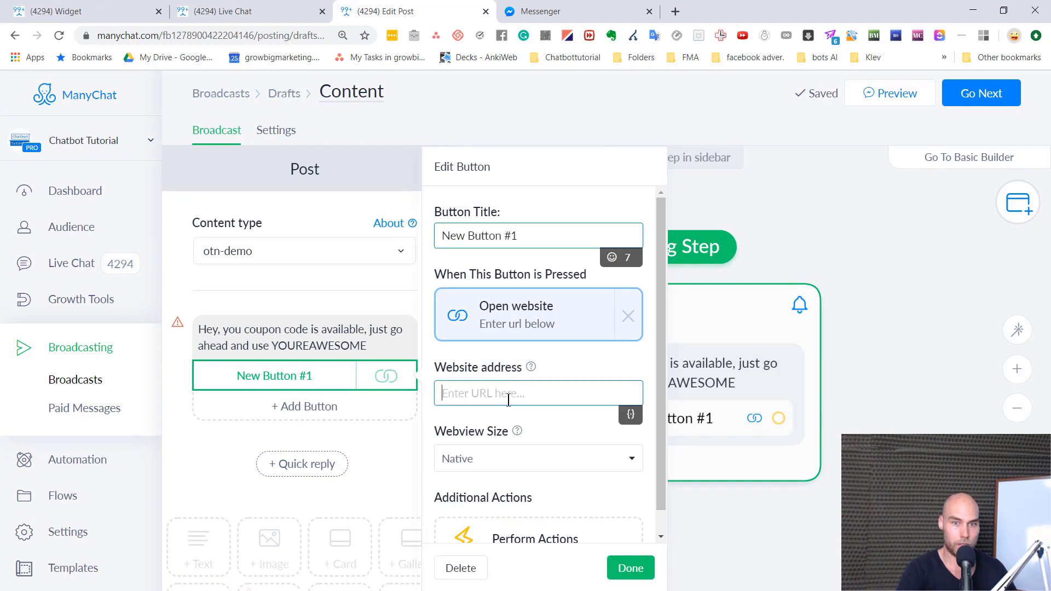
type("https://")
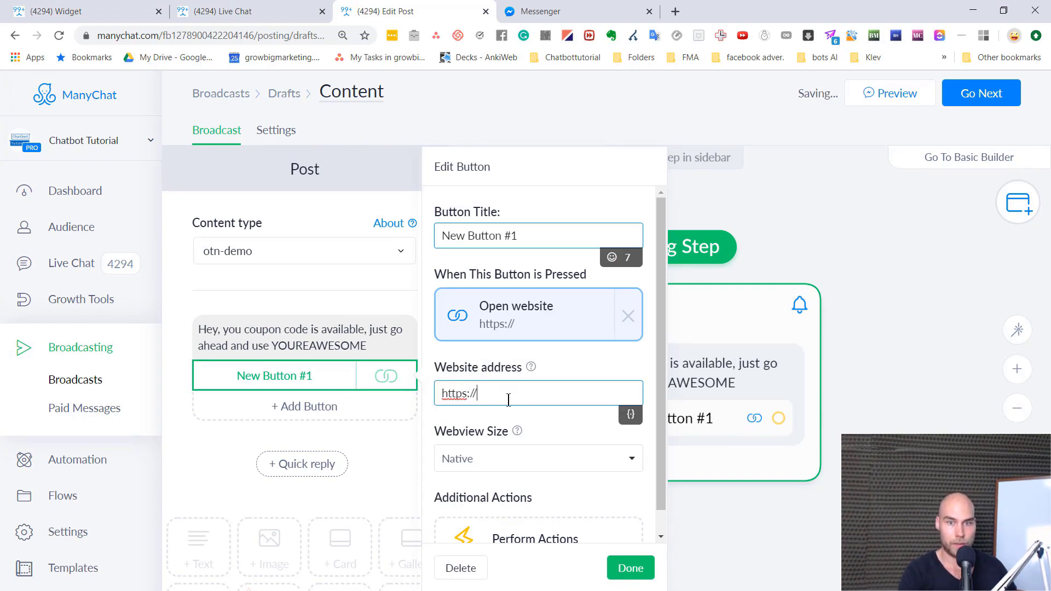
type("fb..com/1balot")
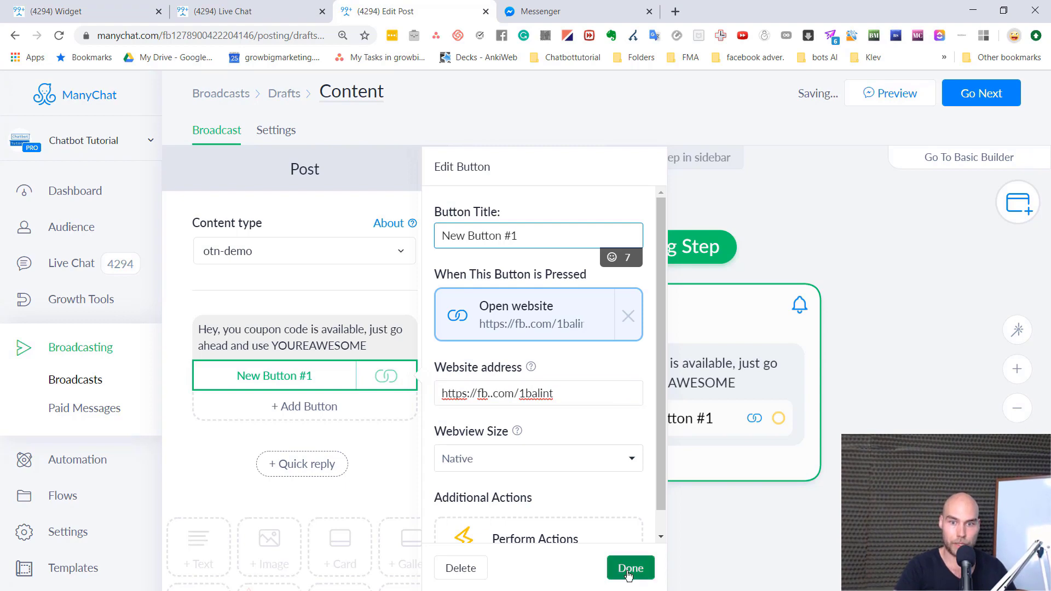
left_click(629, 568)
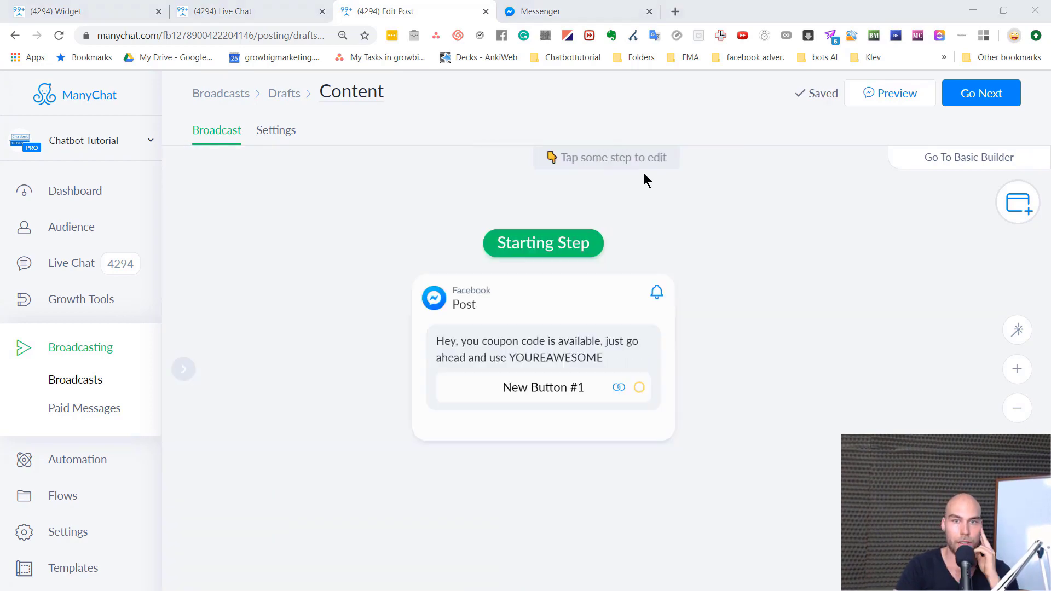
In the broadcast's settings, set the content type to Non-promotional or Mixed content (message tags applied).
left_click(281, 138)
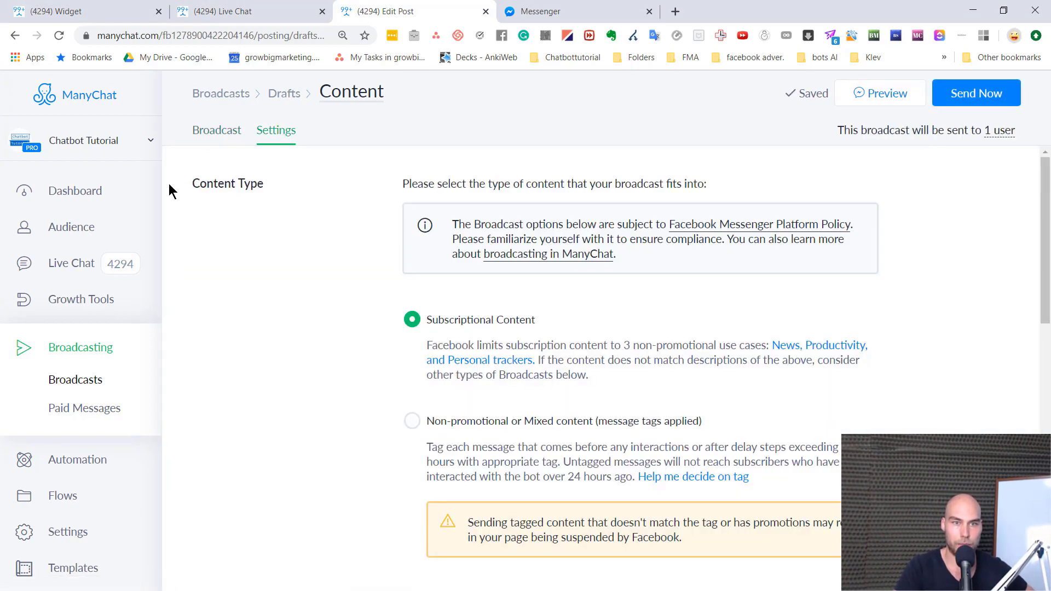
scroll(377, 250, "down", 1)
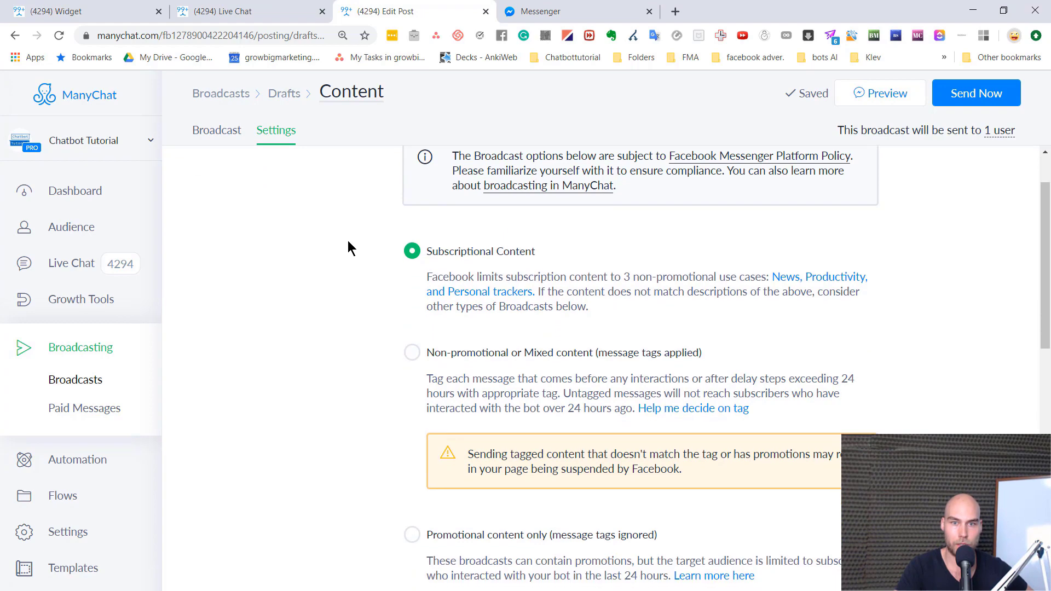
left_click(412, 353)
scroll(516, 327, "up", 1)
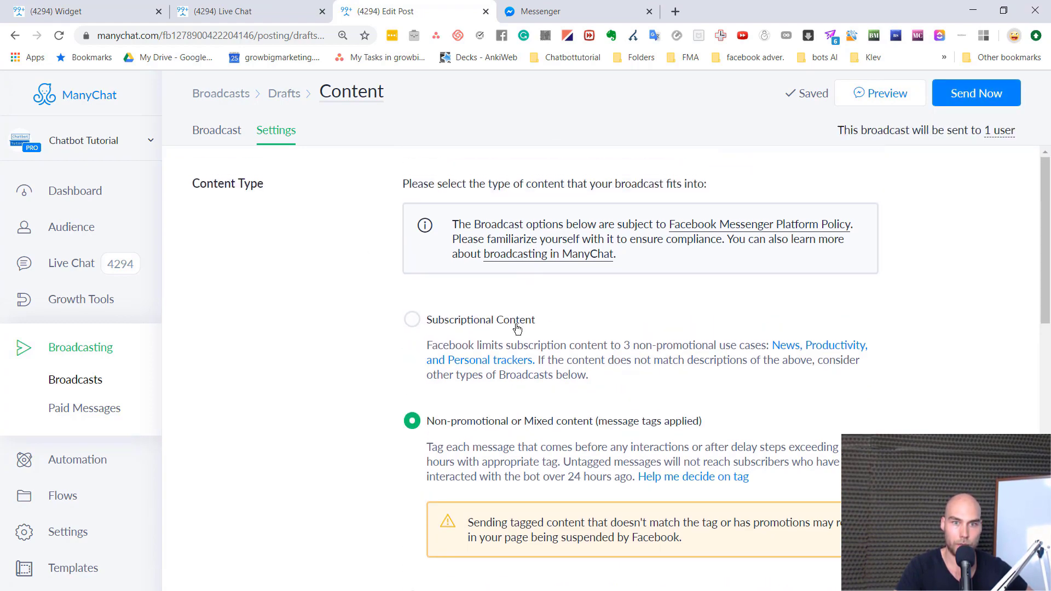
Review the broadcast's content type, otn-demo targeting, schedule and notification settings, and send the broadcast.
scroll(493, 301, "down", 1)
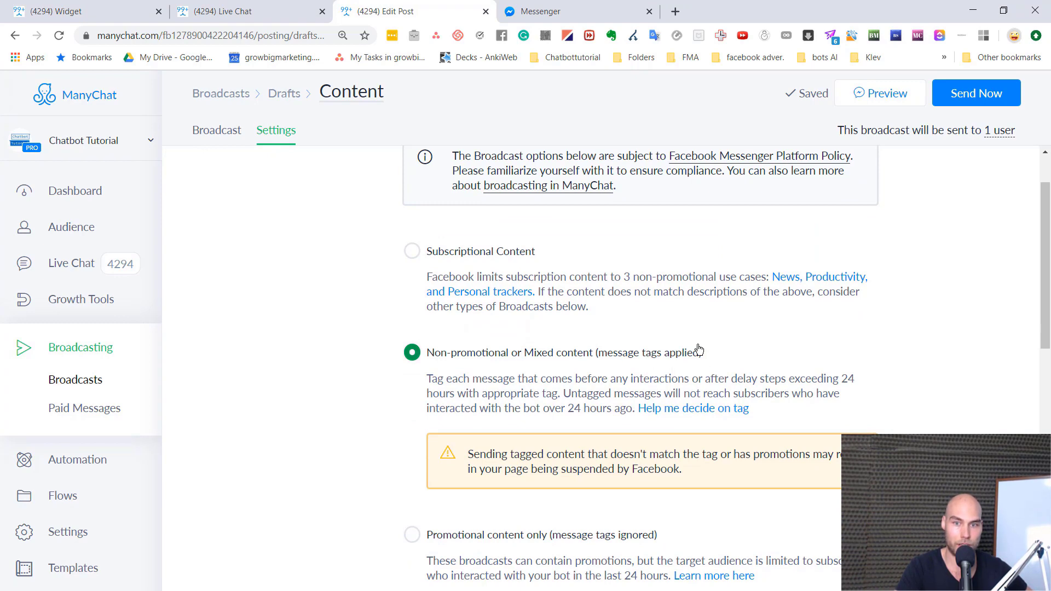
scroll(627, 328, "down", 1)
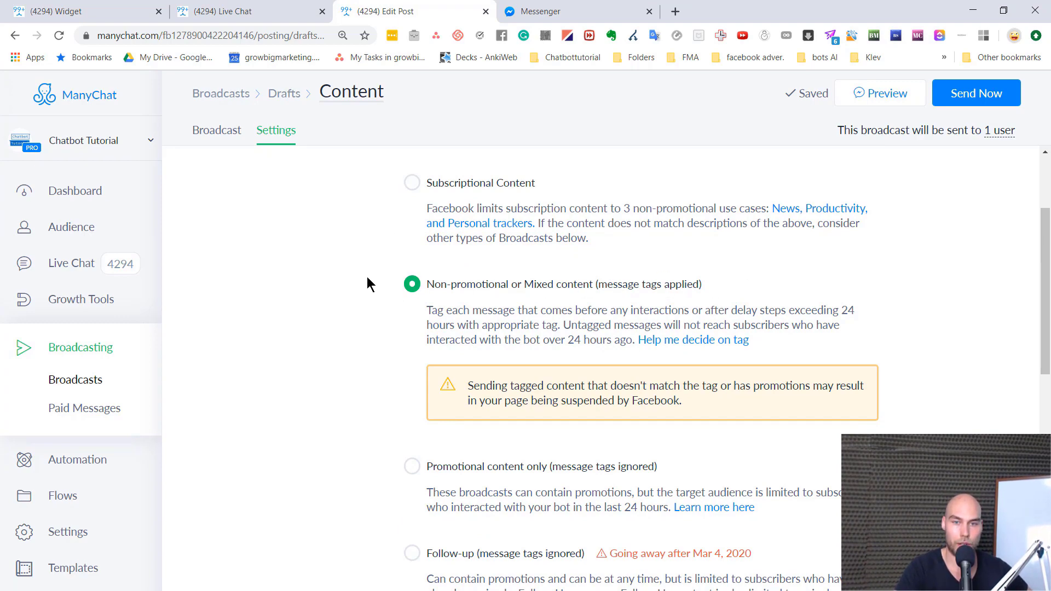
scroll(458, 393, "down", 6)
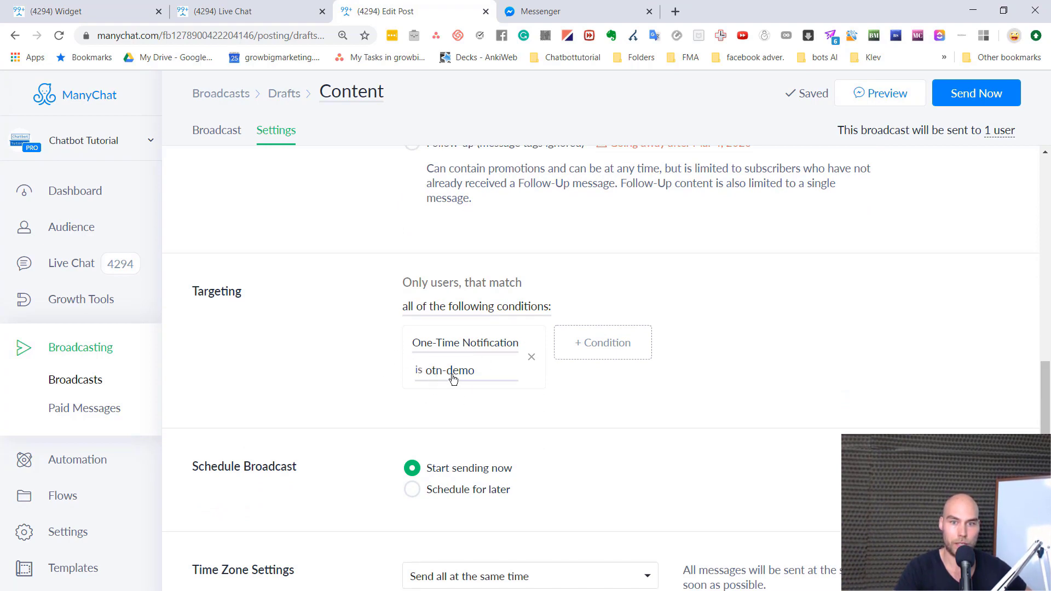
scroll(495, 383, "down", 1)
scroll(500, 415, "down", 1)
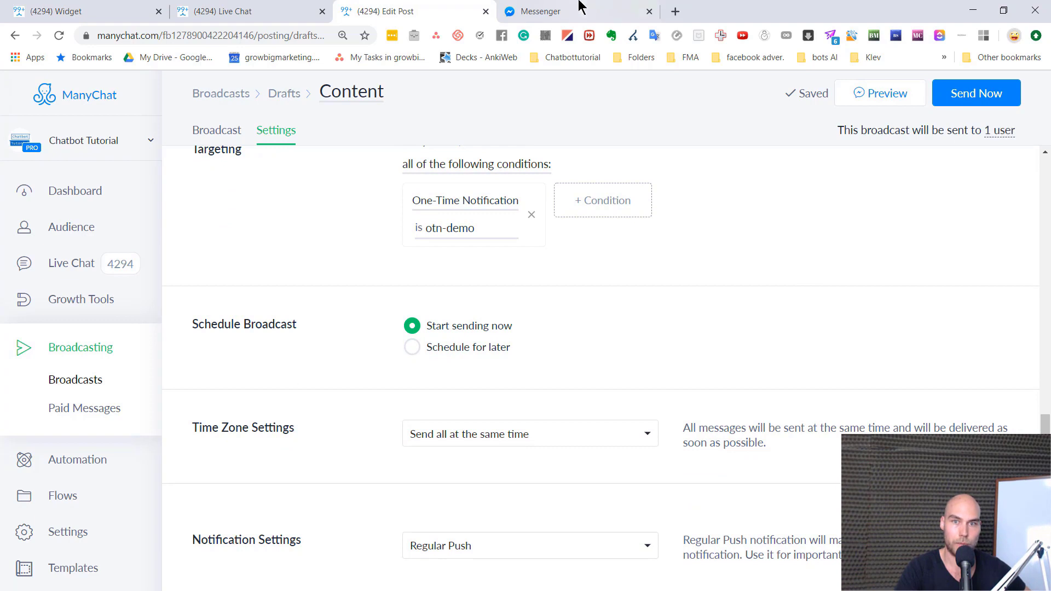
left_click(983, 103)
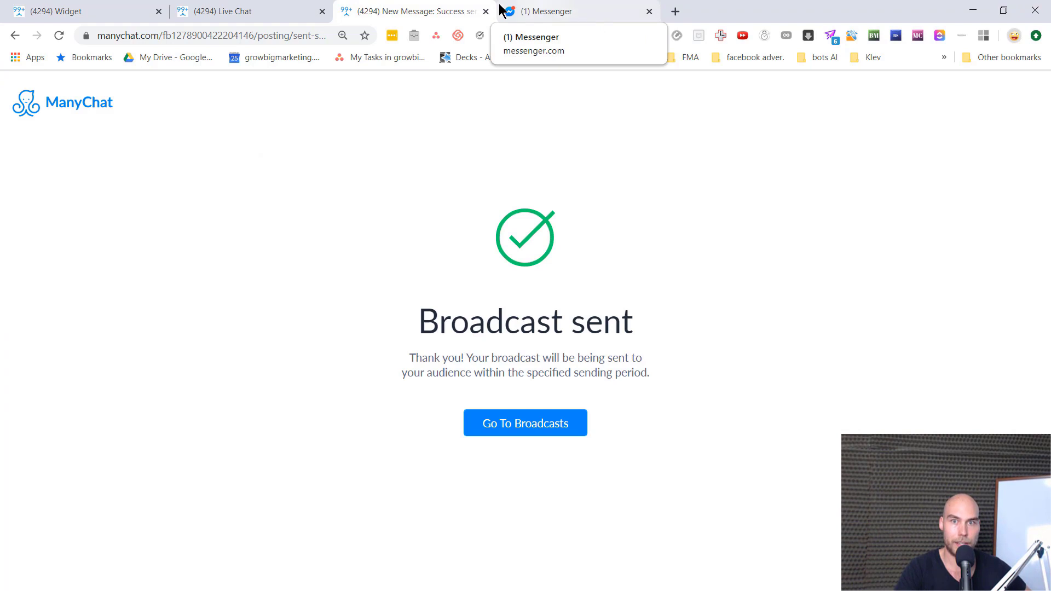
Switch to Messenger and check the coupon message in the Chatbot Tutorial conversation, highlighting the code YOUREAWESOME.
left_click(556, 14)
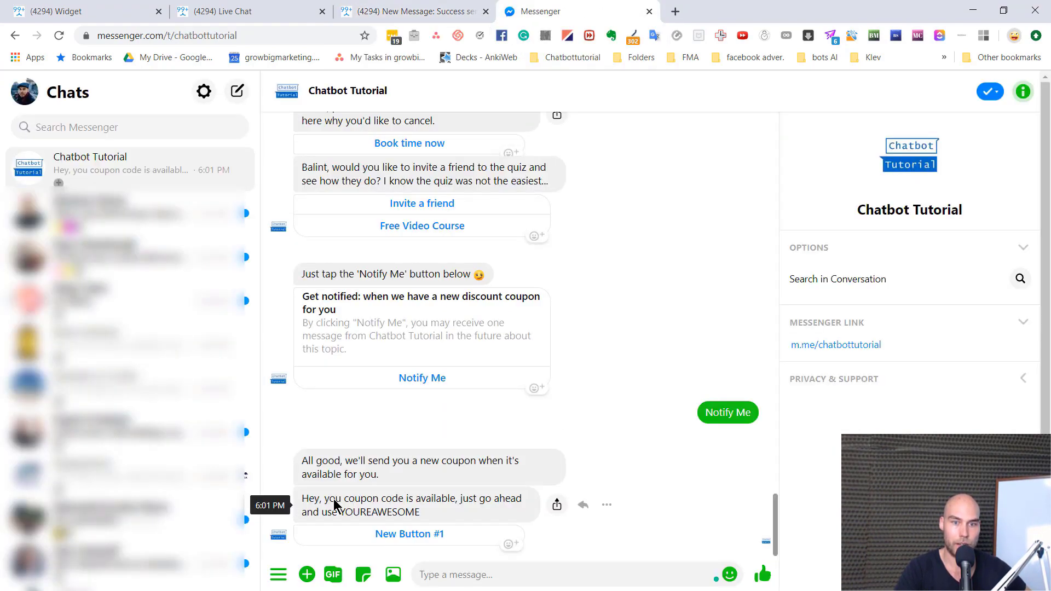
left_click_drag(381, 499, 436, 501)
double_click(401, 513)
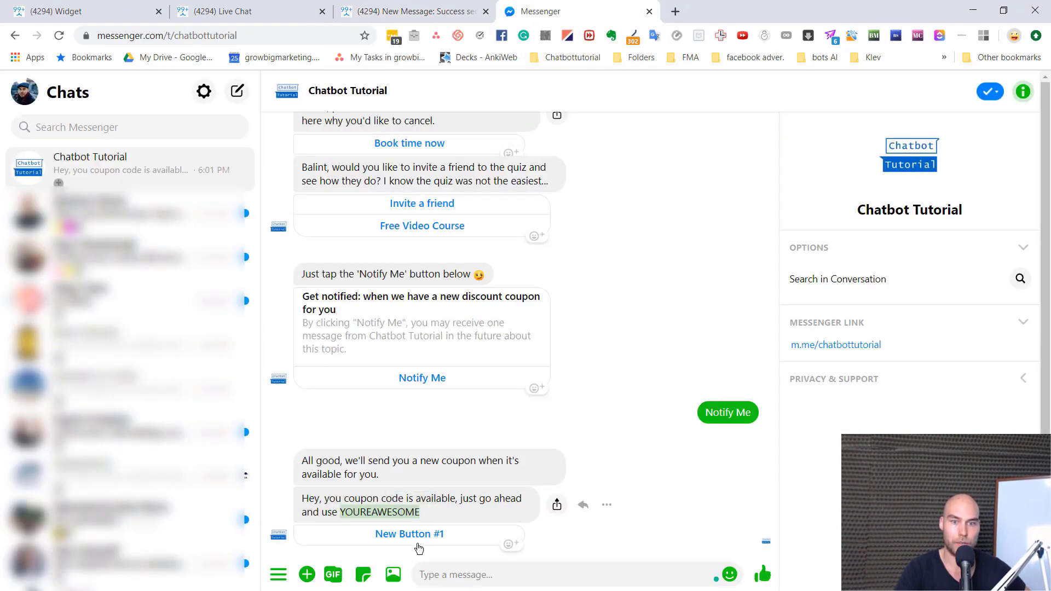